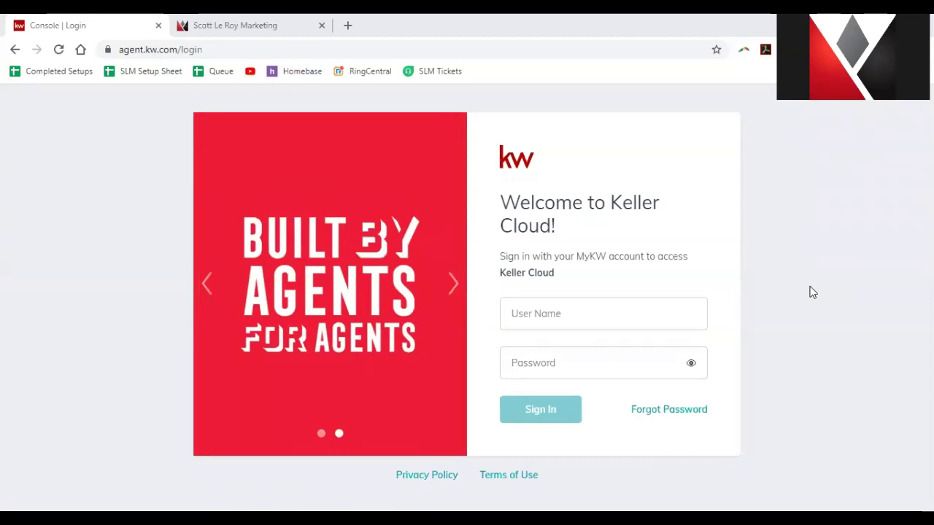
Hide Chrome's bookmarks bar above the Keller Cloud login page.
left_click(293, 50)
right_click(585, 76)
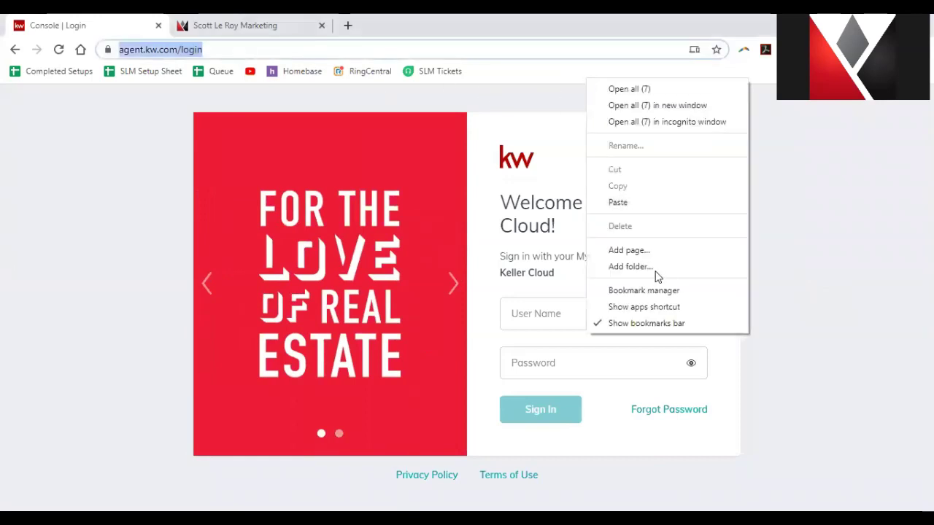
left_click(656, 323)
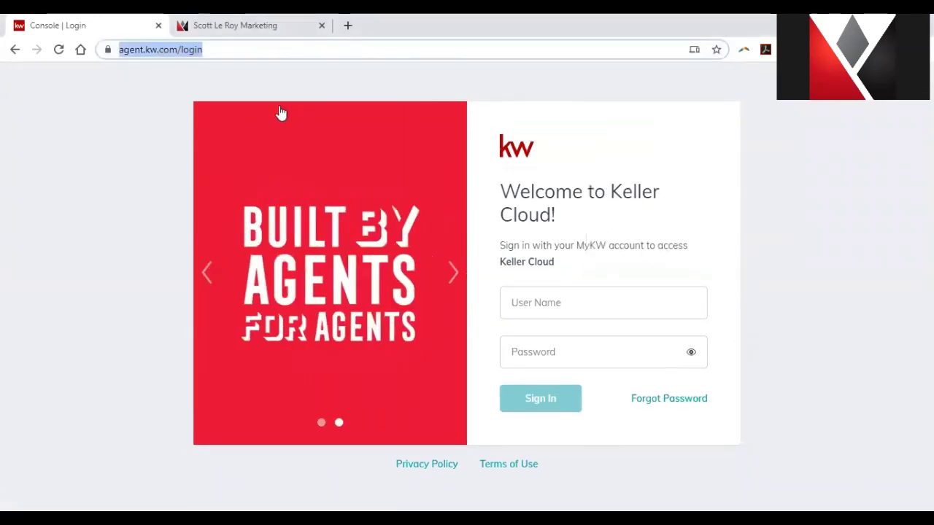
left_click(178, 77)
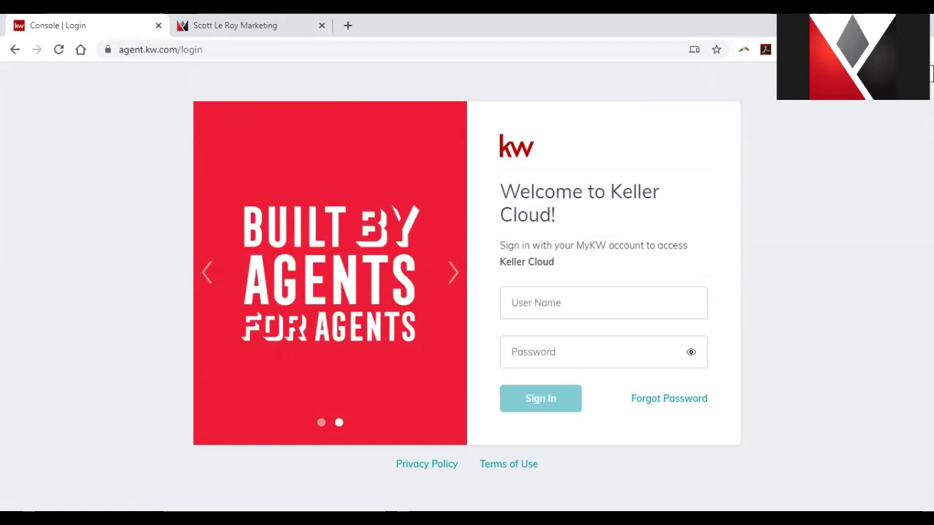
left_click(920, 49)
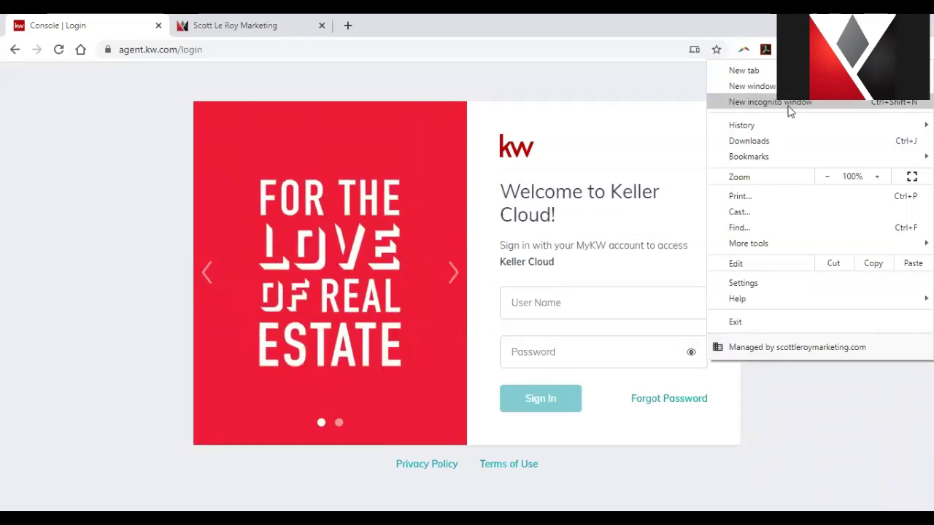
Sign in to Keller Cloud after correcting the username, then enter the account password.
left_click(663, 85)
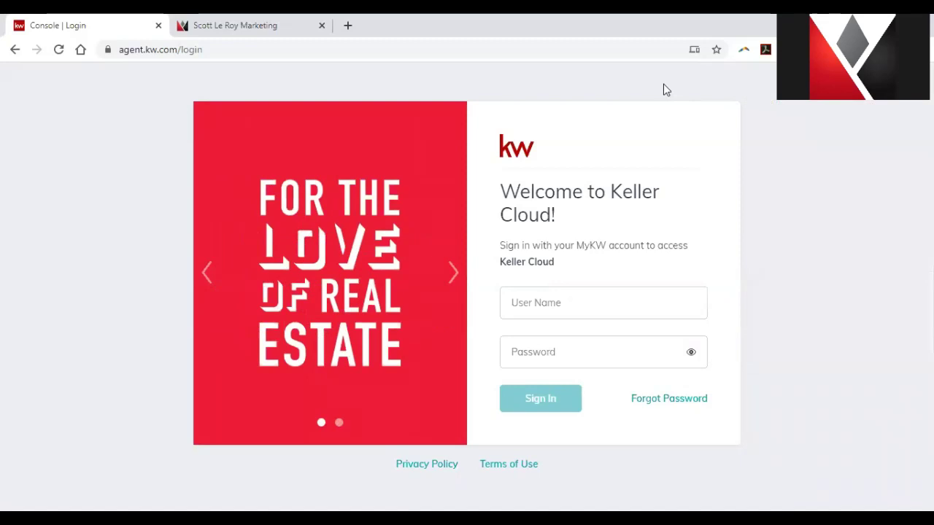
left_click(622, 306)
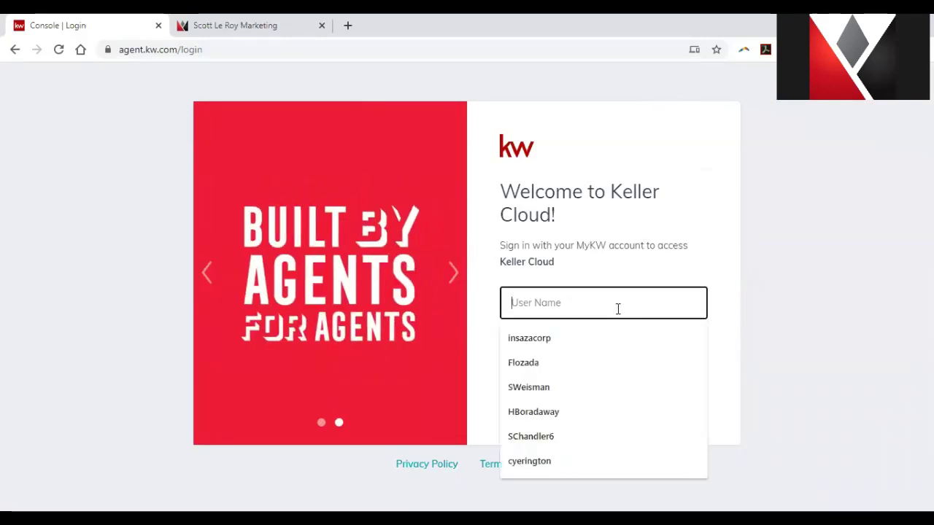
key("Tab")
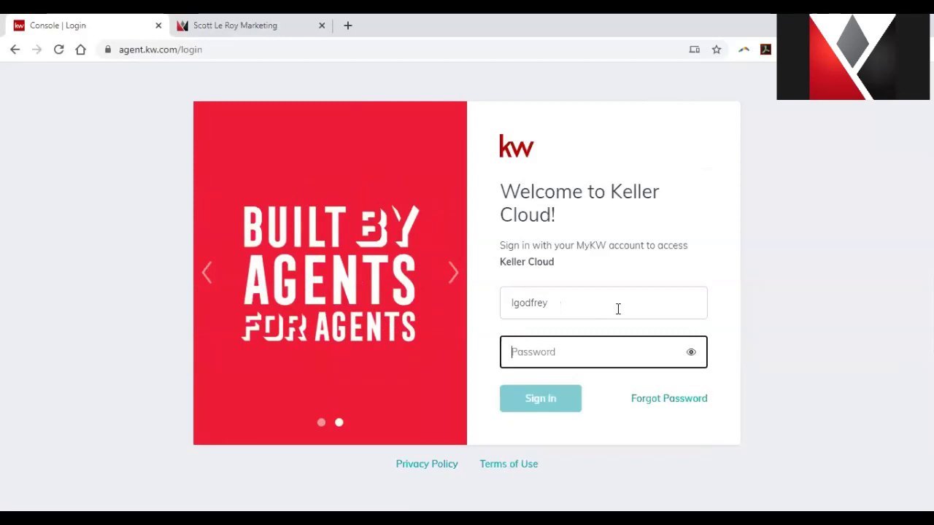
left_click(618, 308)
key("ctrl+a")
key("Tab")
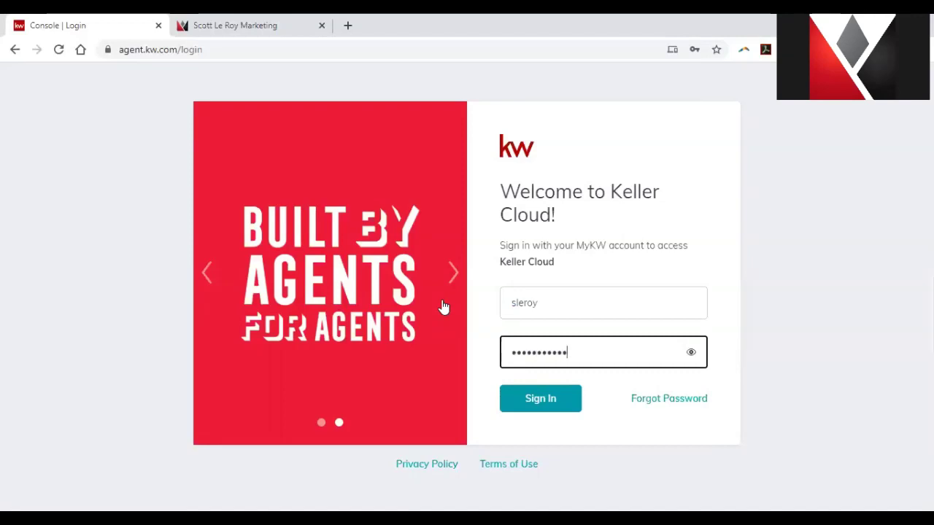
key("Return")
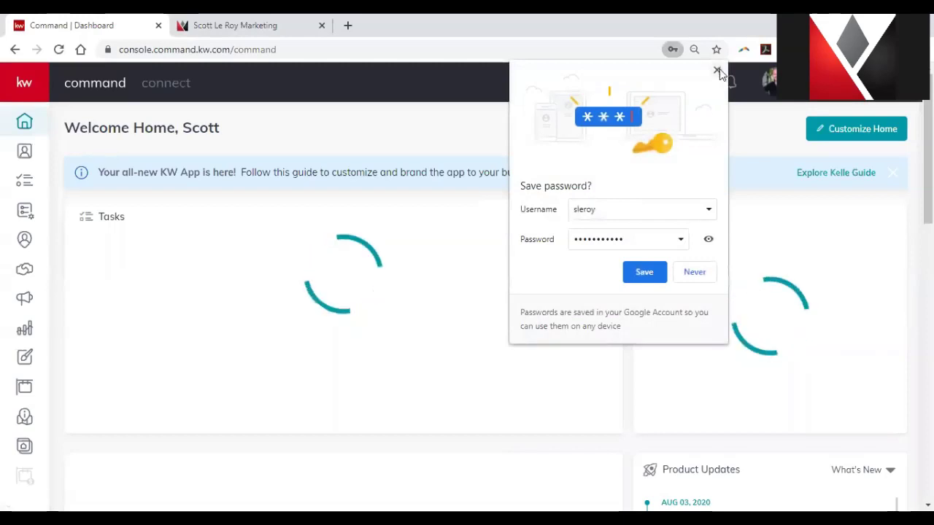
Dismiss Chrome's save-password bubble and the blue KW App announcement banner.
left_click(718, 71)
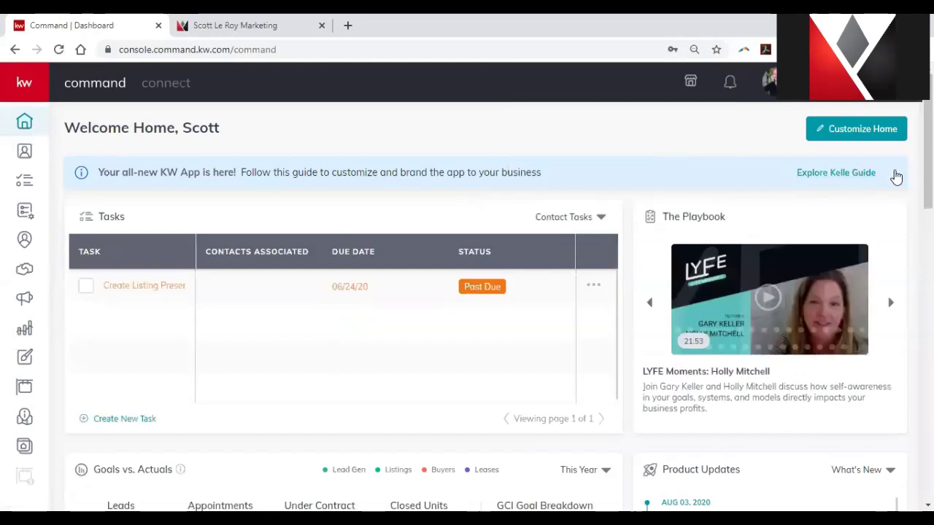
left_click(892, 173)
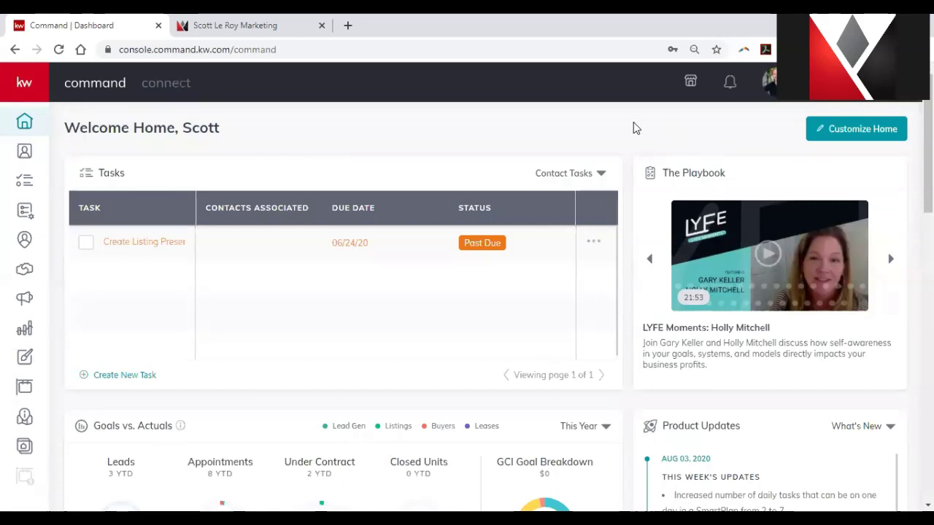
Expand the left sidebar from the kw logo so its section labels appear.
left_click(24, 85)
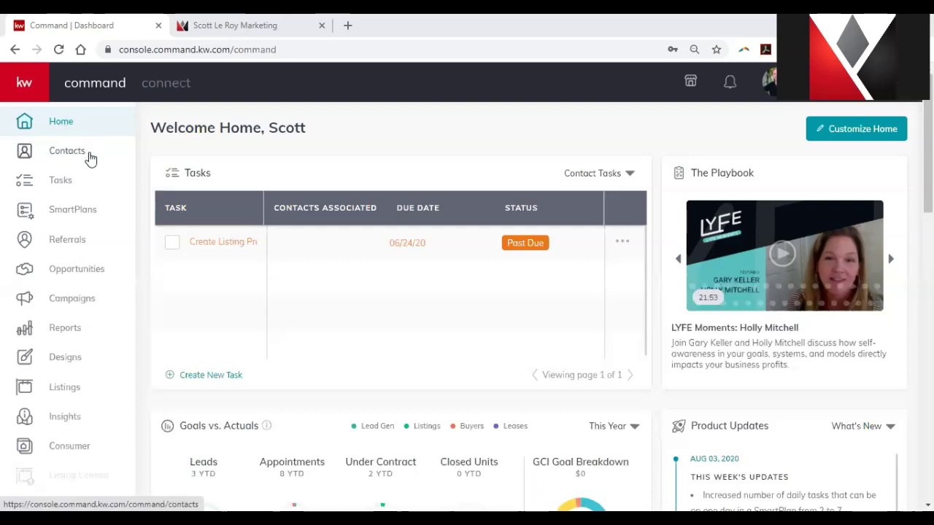
Open the All Contacts SmartView listing 5 contacts, with sidebar labels expanded.
left_click(89, 159)
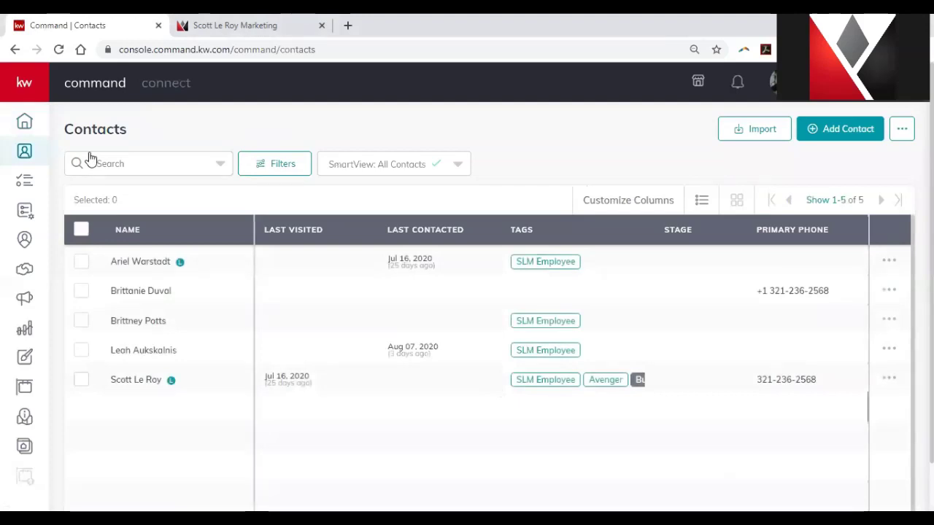
left_click(32, 94)
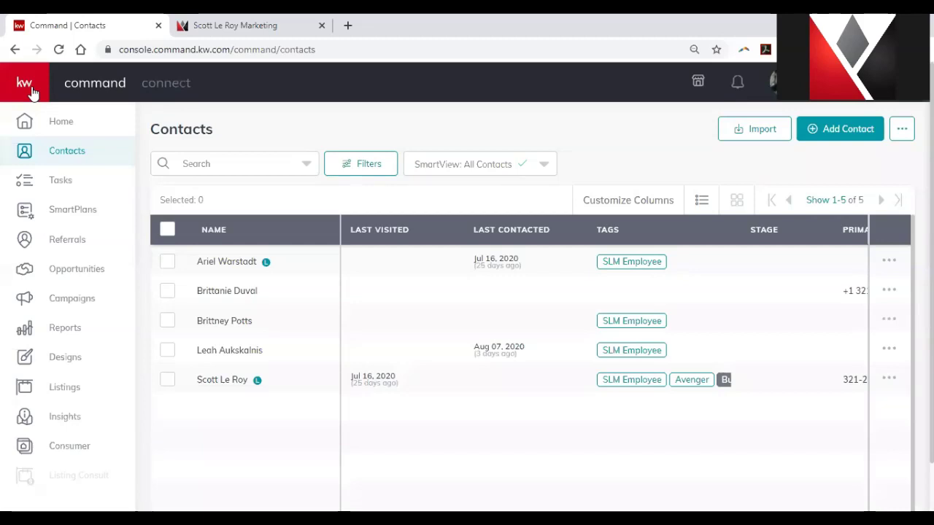
Review the contact Tasks list, then open SmartPlans showing the People Plans.
left_click(85, 183)
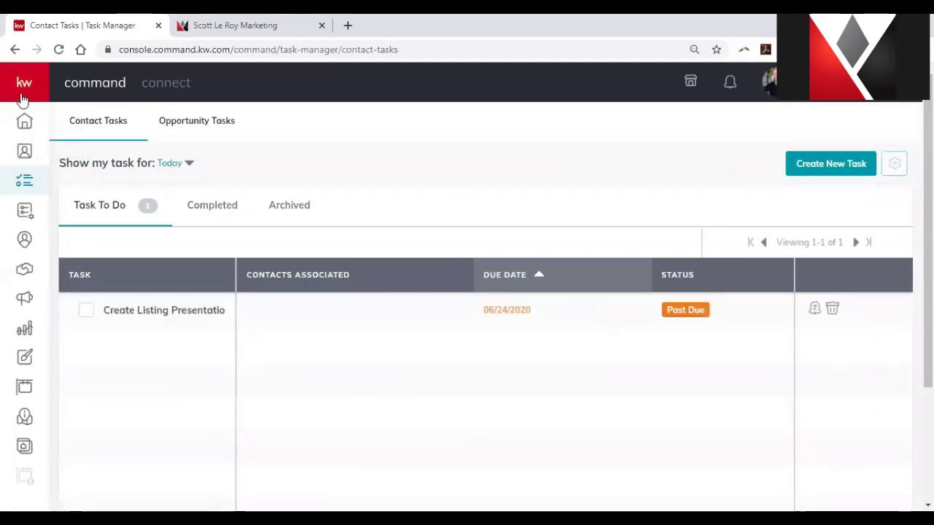
mouse_move(24, 99)
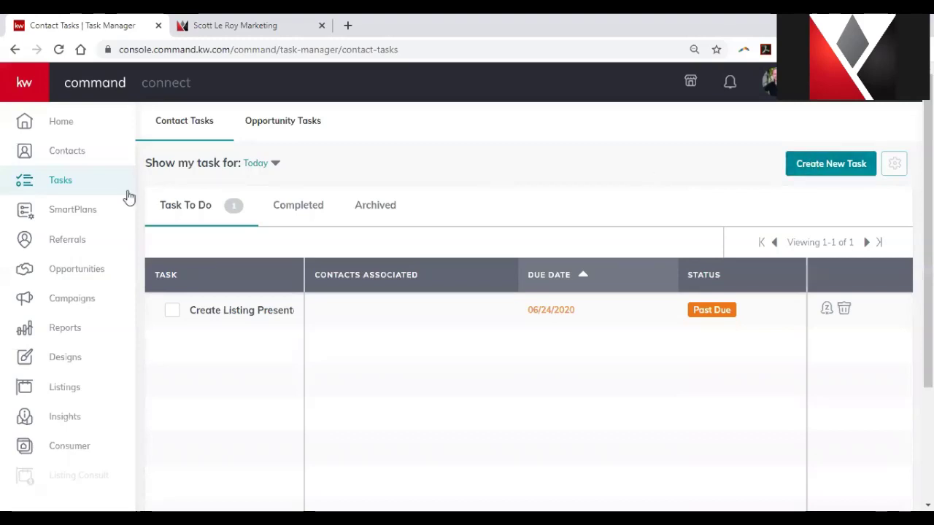
left_click(106, 213)
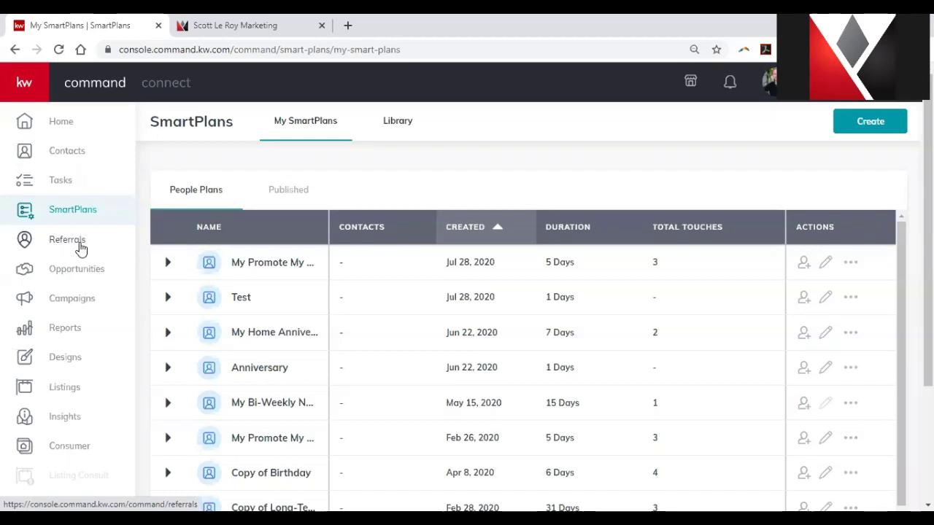
Open the Referrals dashboard showing 82 pending invites and a referral network of 7.
left_click(80, 248)
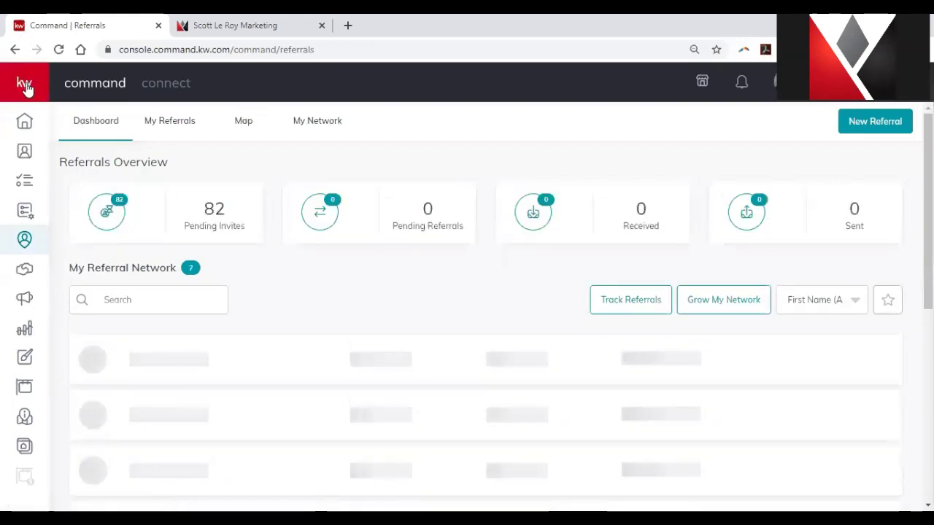
Expand the sidebar's section names while viewing the Referrals dashboard.
left_click(24, 86)
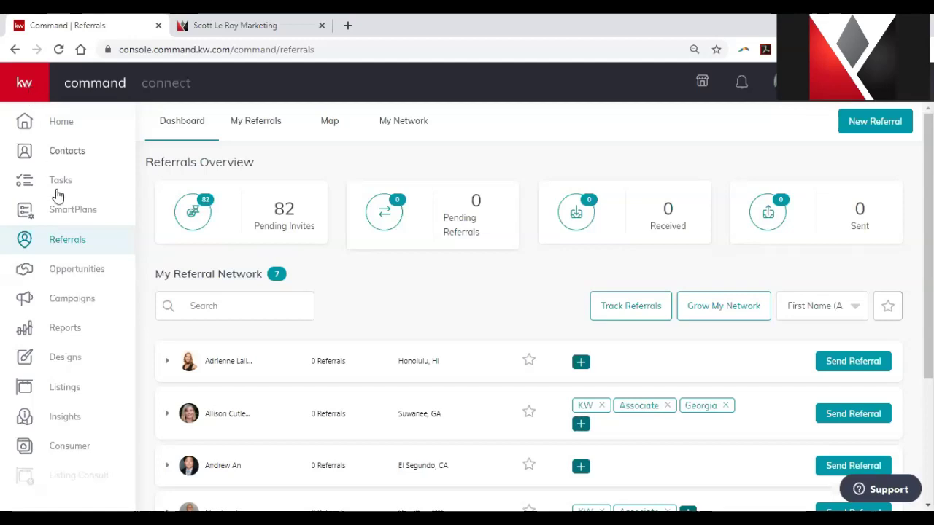
Open the Opportunities pipelines with $18,000.00 potential listing income and expand sidebar labels.
left_click(102, 284)
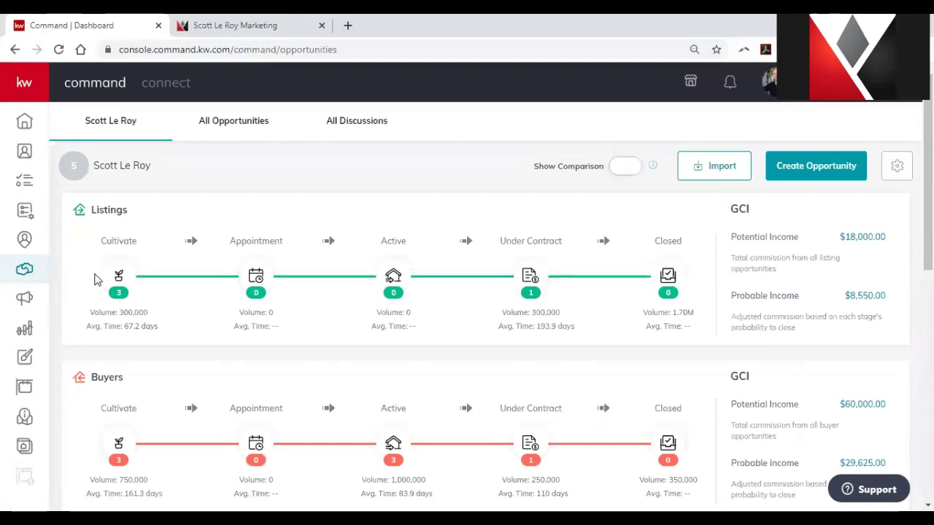
left_click(22, 83)
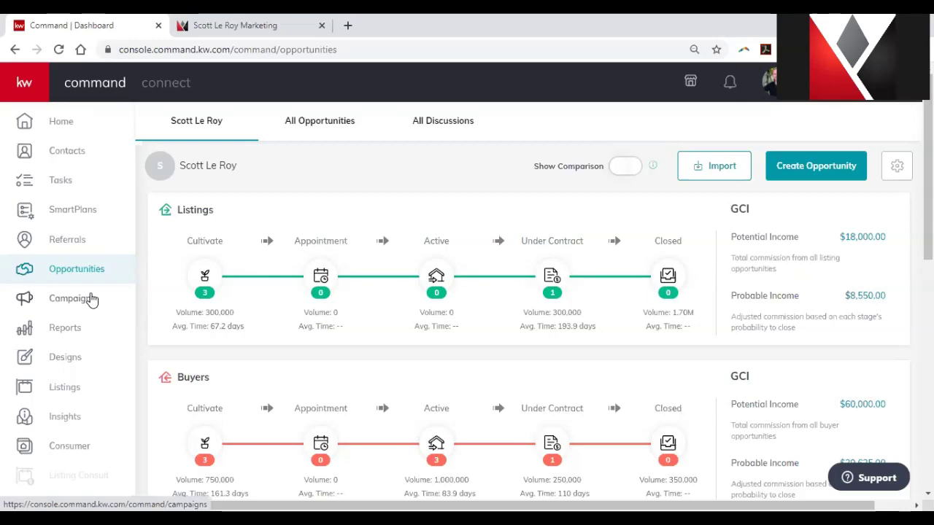
Open the Campaigns dashboard, selecting all page text and then clearing the selection.
left_click(91, 299)
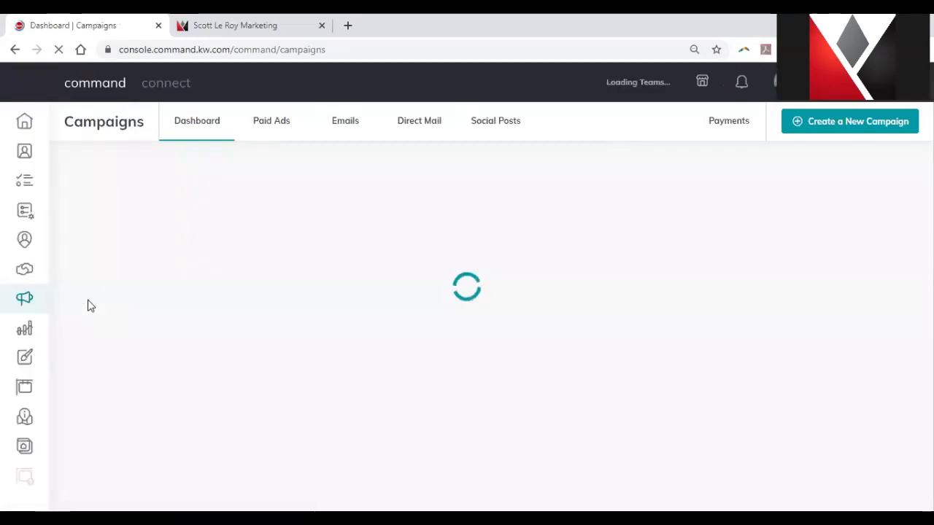
key("ctrl+a")
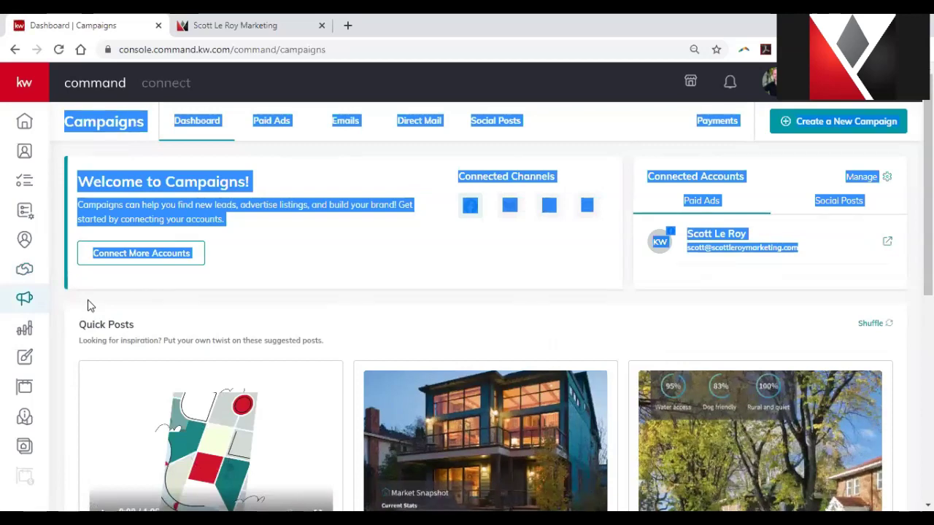
left_click(344, 262)
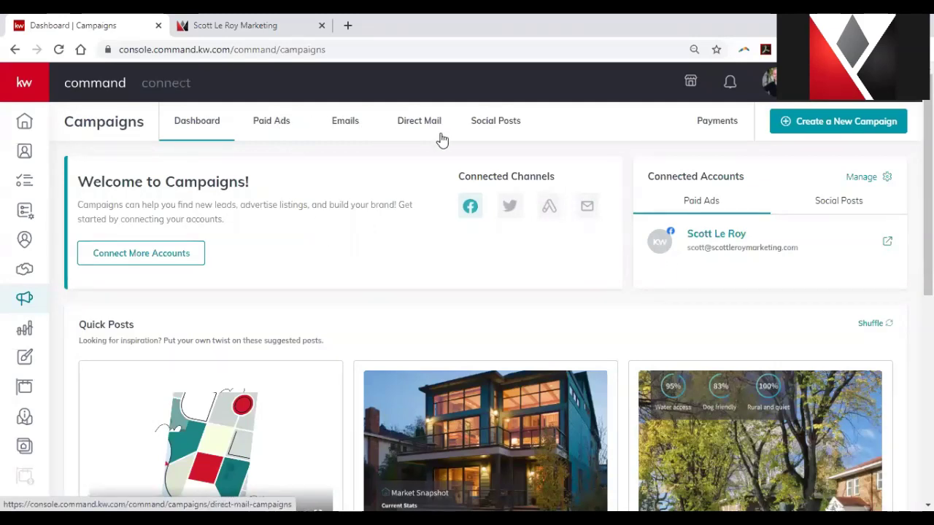
Start a new campaign to see the Social Ad, Search Ad, Social Post, Direct Mail and Email options.
left_click(806, 135)
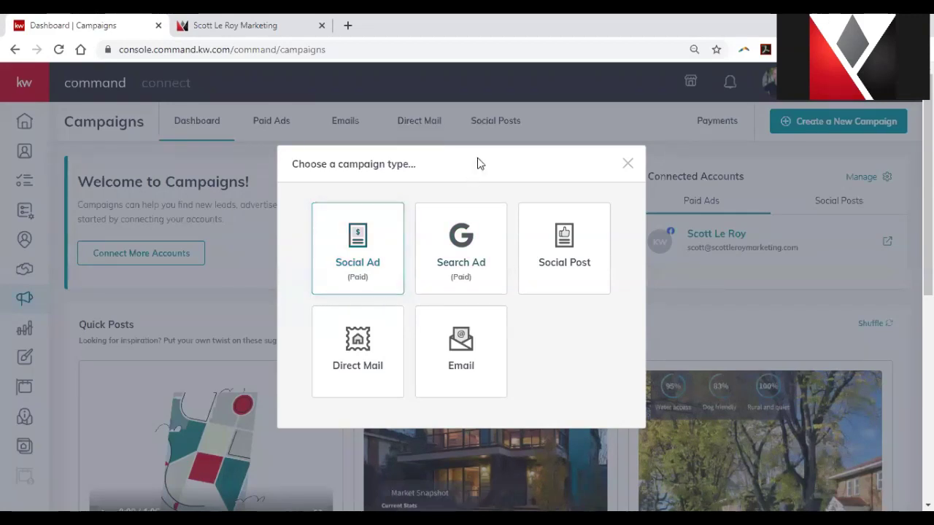
Dismiss the campaign chooser and show Reports with 6 records and a 53.88% health score.
left_click(558, 89)
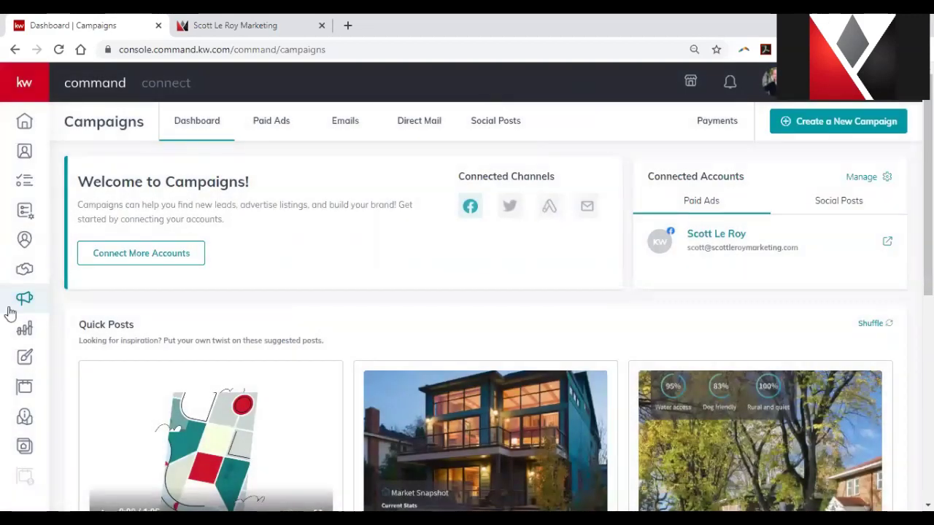
left_click(24, 331)
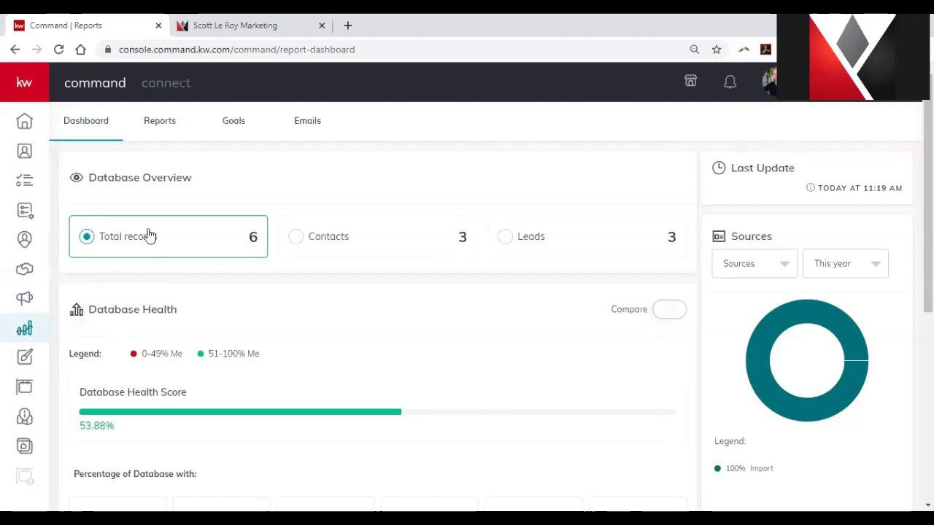
Show the 2020 Goals vs. Actual report, with goals like 4,193 leads and $125,000 profit.
left_click(159, 132)
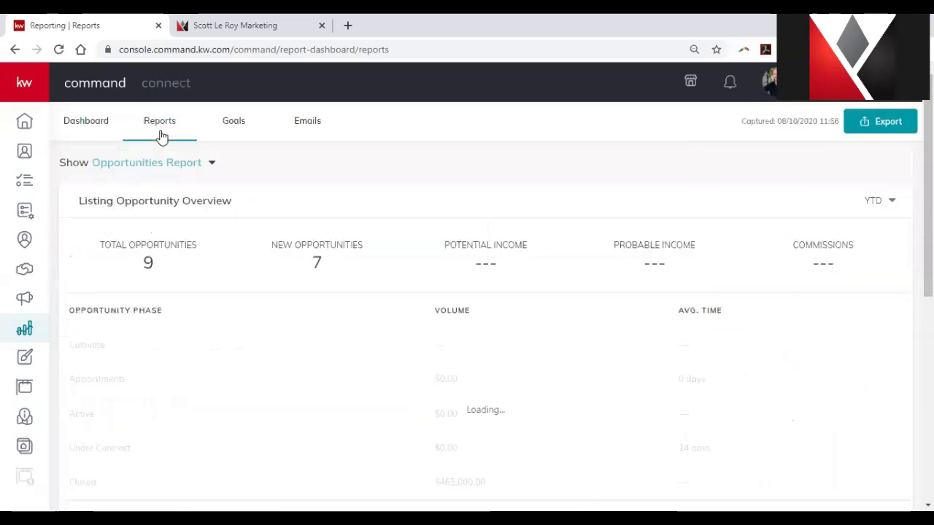
left_click(200, 163)
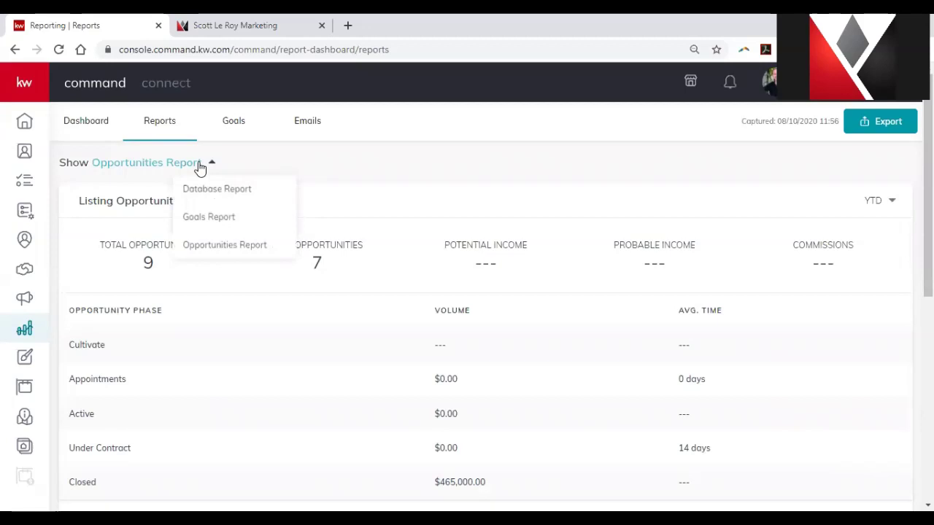
left_click(241, 135)
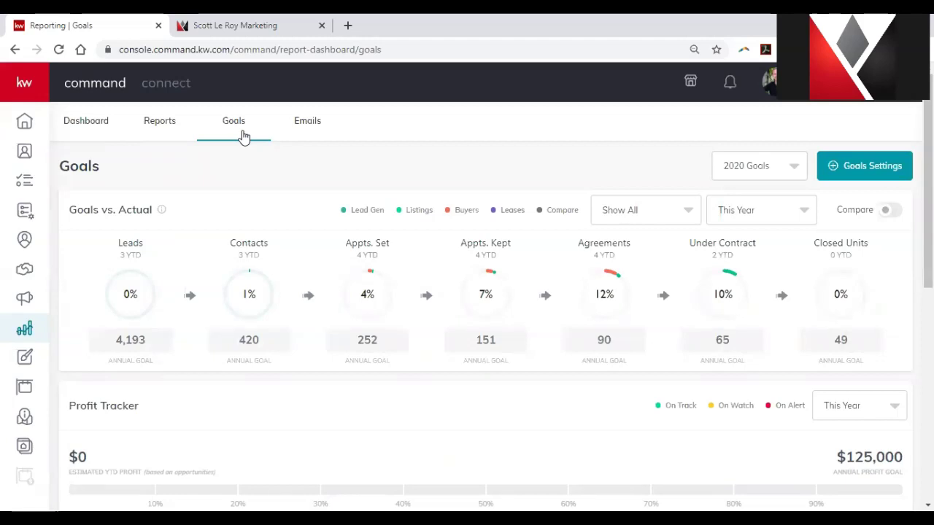
scroll(277, 248, "down", 4)
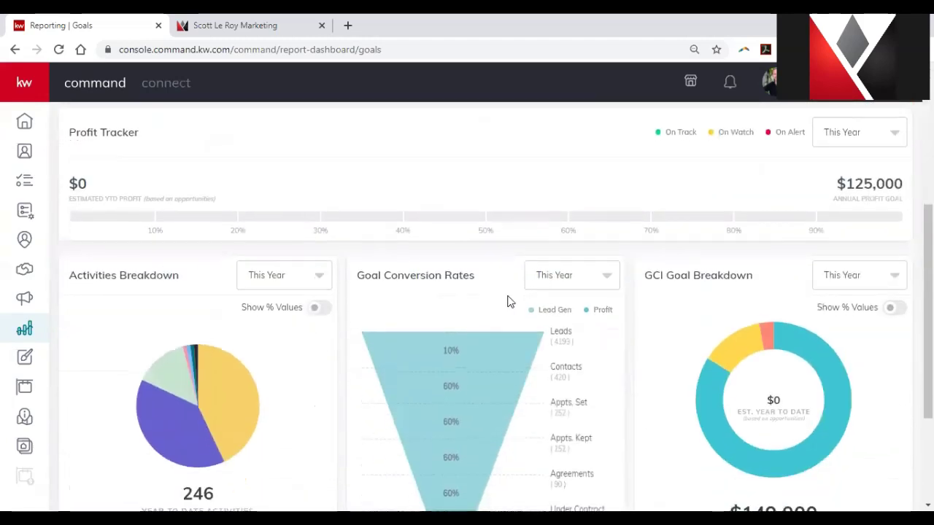
scroll(660, 294, "down", 1)
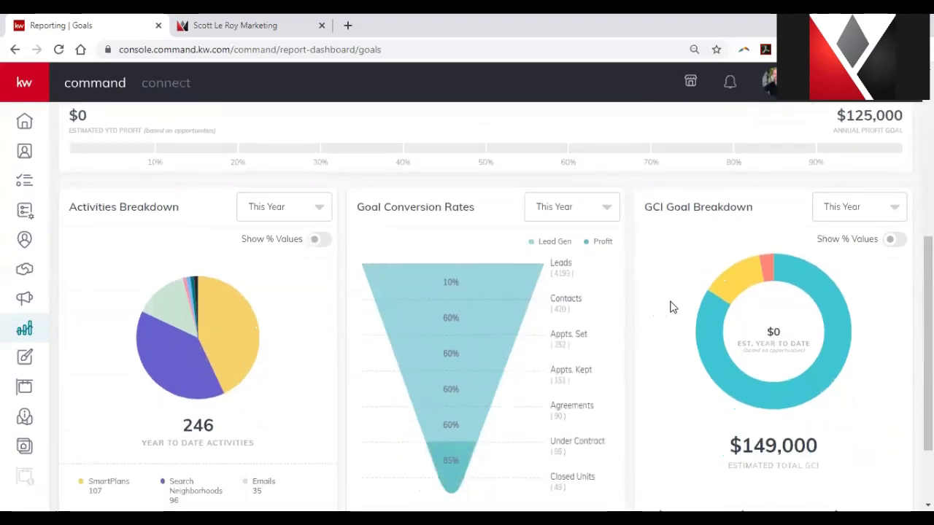
mouse_move(719, 332)
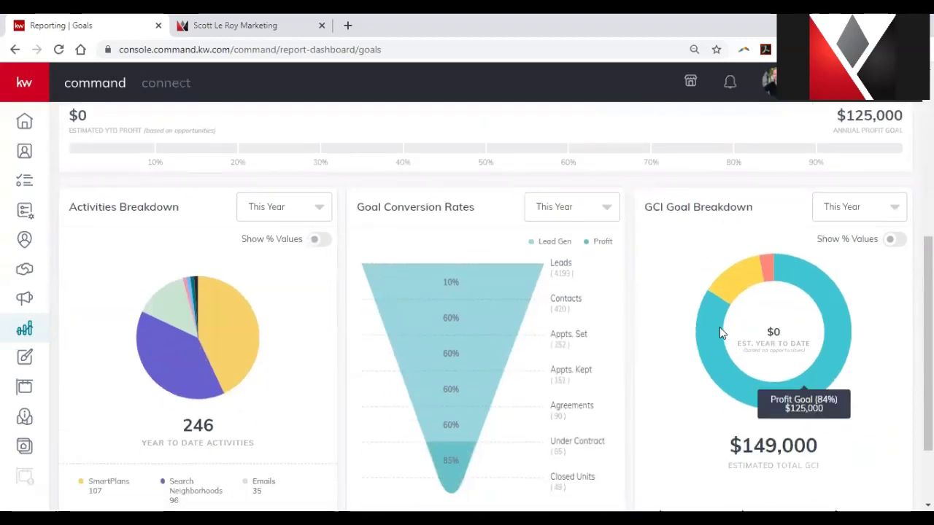
mouse_move(735, 289)
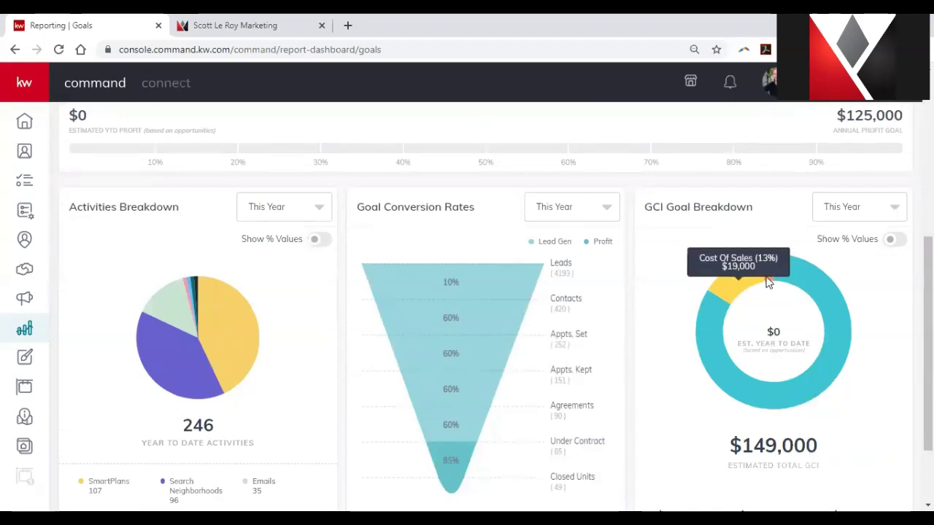
mouse_move(769, 276)
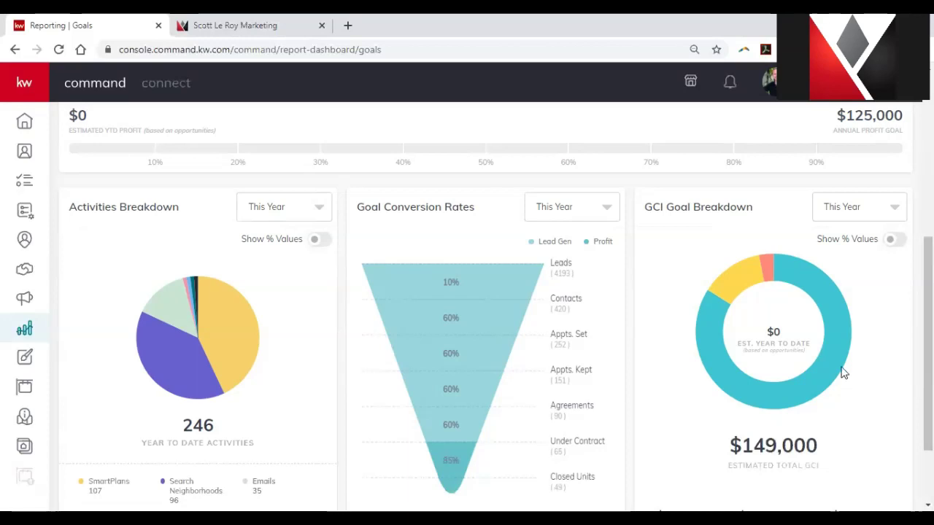
scroll(833, 368, "up", 3)
scroll(815, 344, "up", 3)
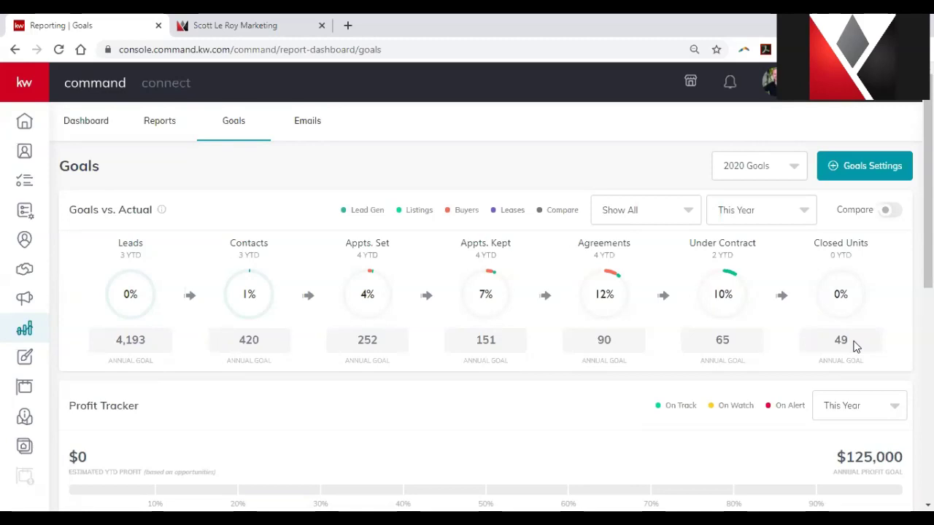
Check the Email Report (1 of 5000 monthly emails used), then return to Campaigns.
left_click(325, 125)
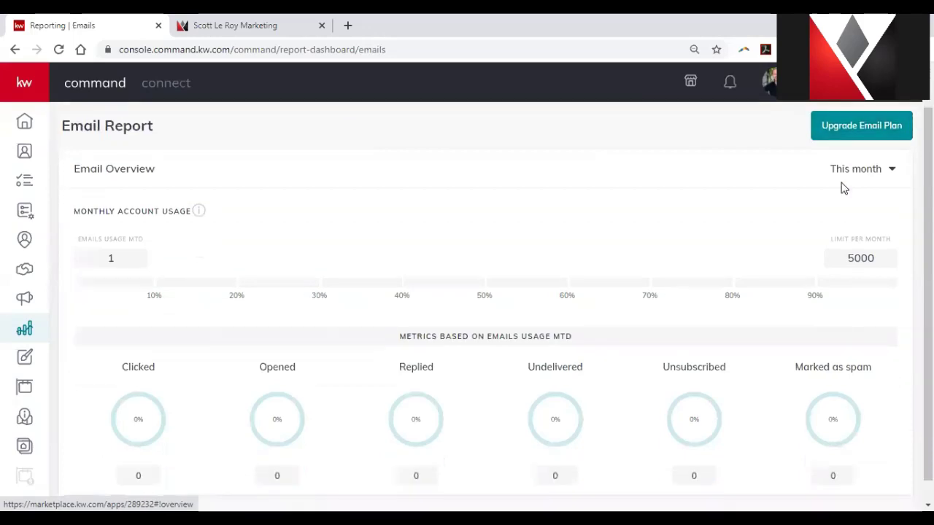
scroll(839, 188, "down", 1)
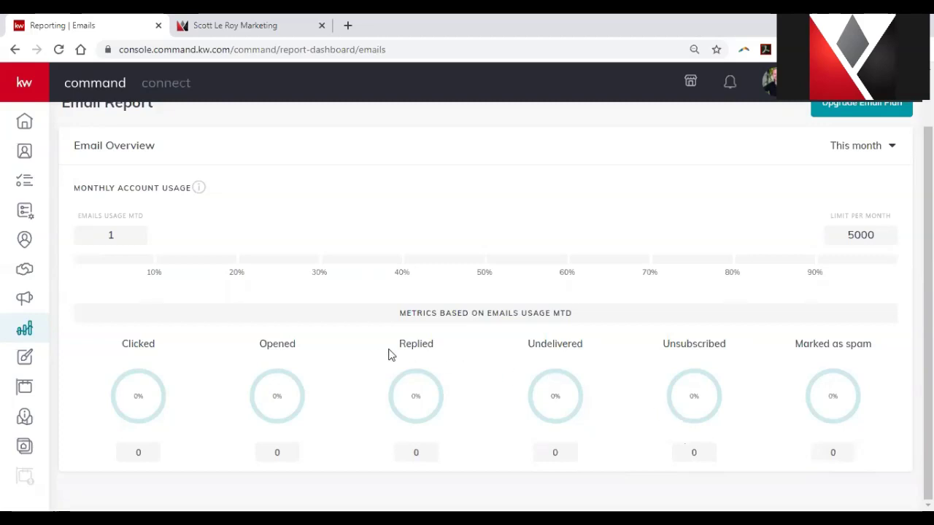
scroll(309, 354, "up", 1)
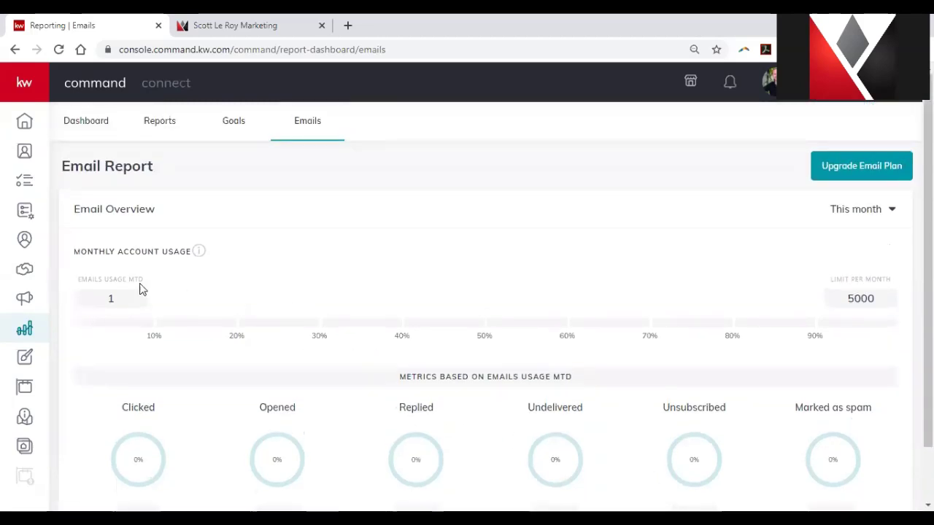
left_click(33, 303)
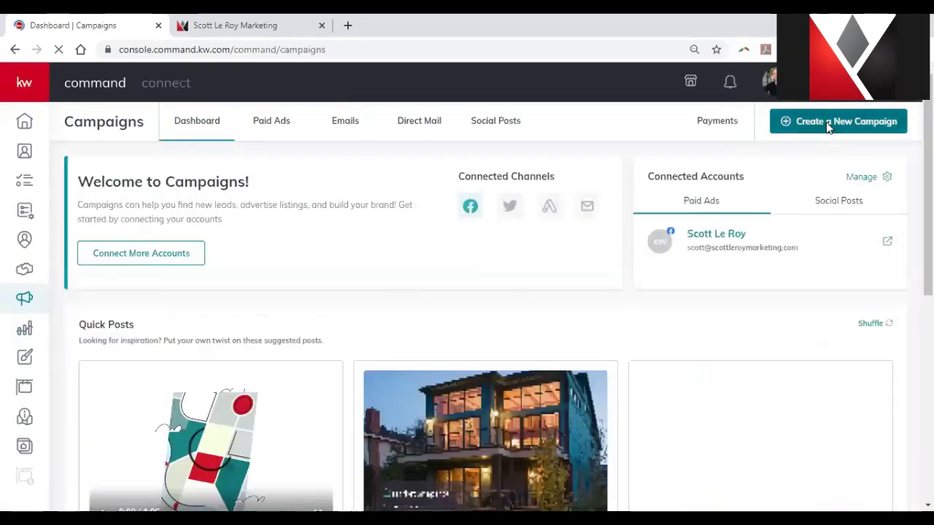
left_click(825, 122)
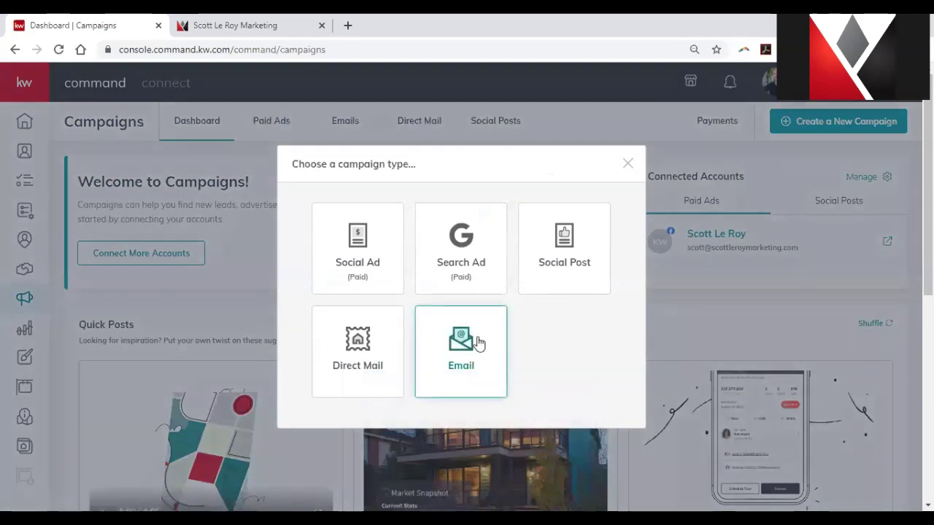
left_click(477, 343)
scroll(481, 357, "down", 1)
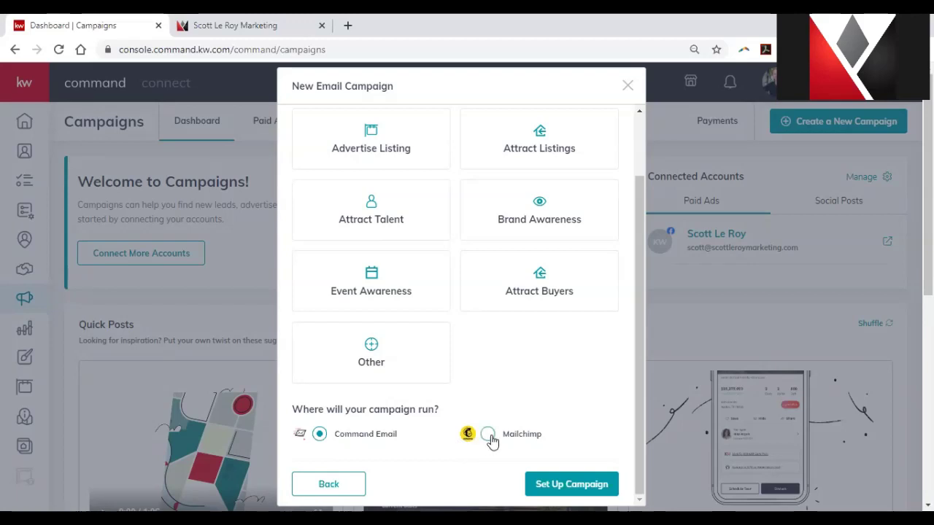
left_click(627, 86)
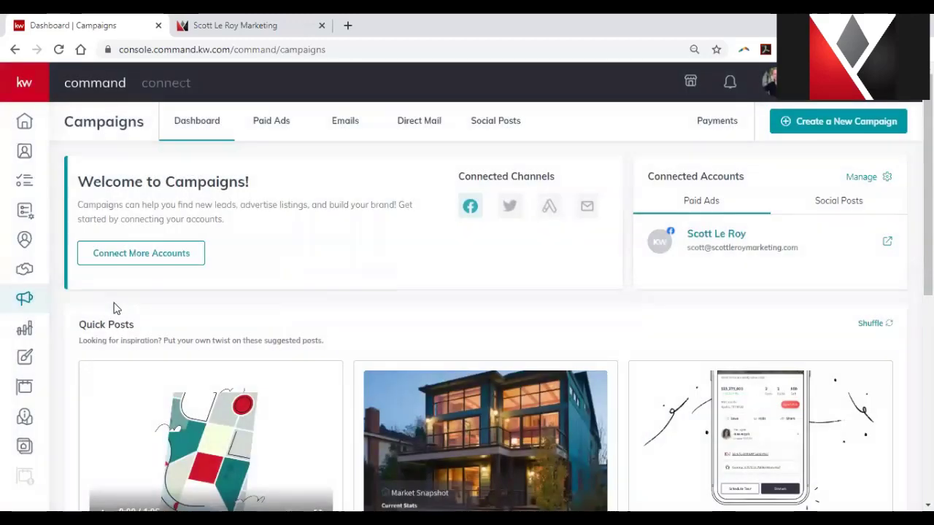
Show My Design Templates, listing Untitled Design, Mobile App Page 8/5 and Contact Us.
left_click(26, 366)
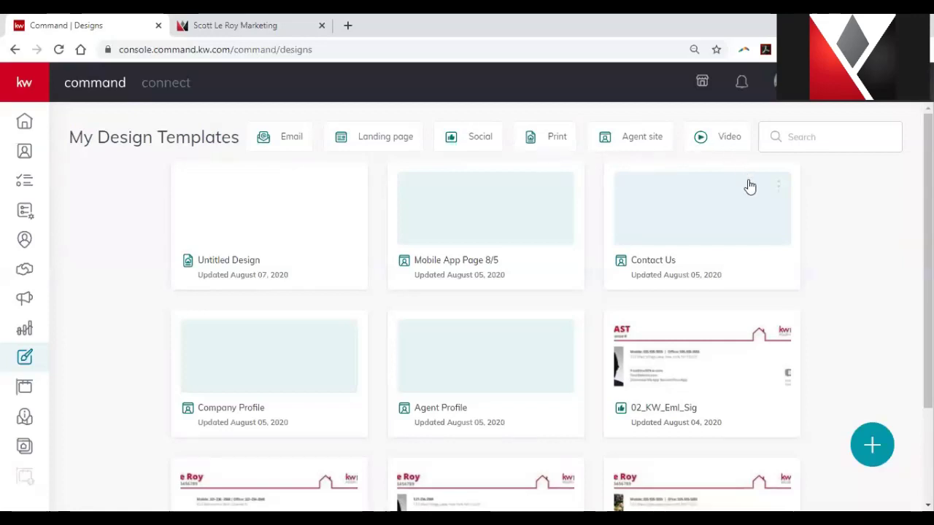
left_click(872, 445)
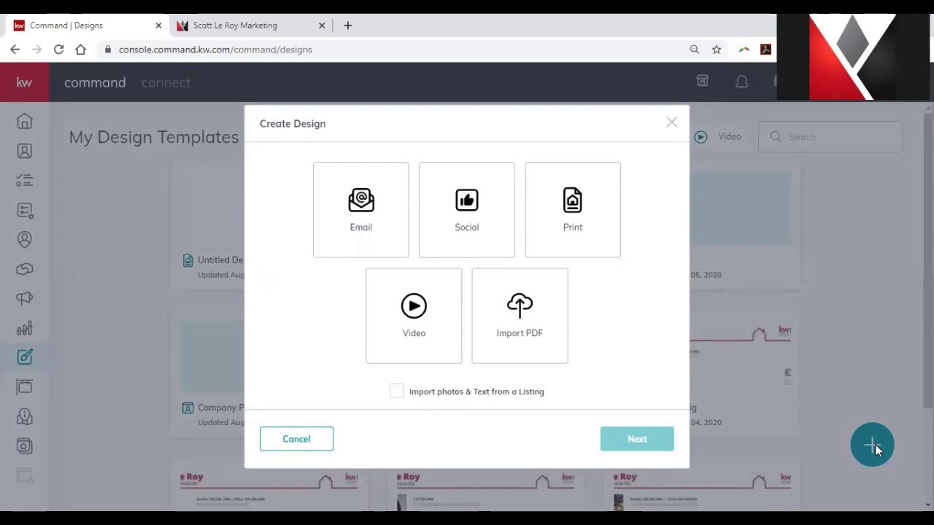
left_click_drag(875, 444, 516, 134)
left_click(515, 134)
left_click(323, 441)
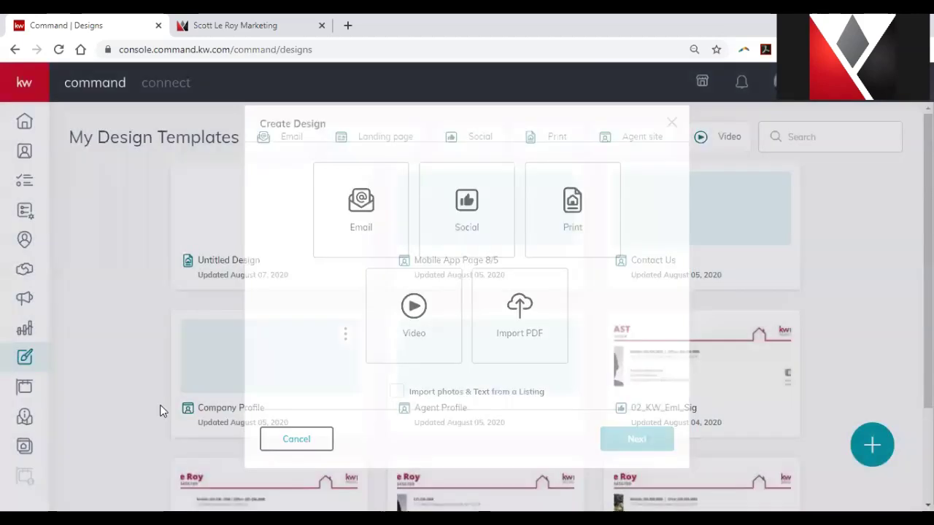
Open Listing Search and allow location access to map 85 Orlando-area results.
left_click(24, 387)
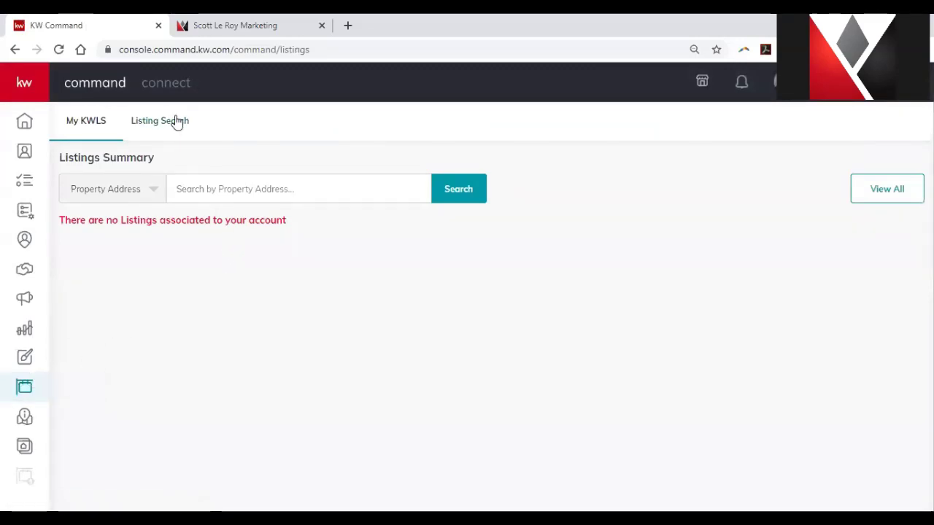
left_click(177, 122)
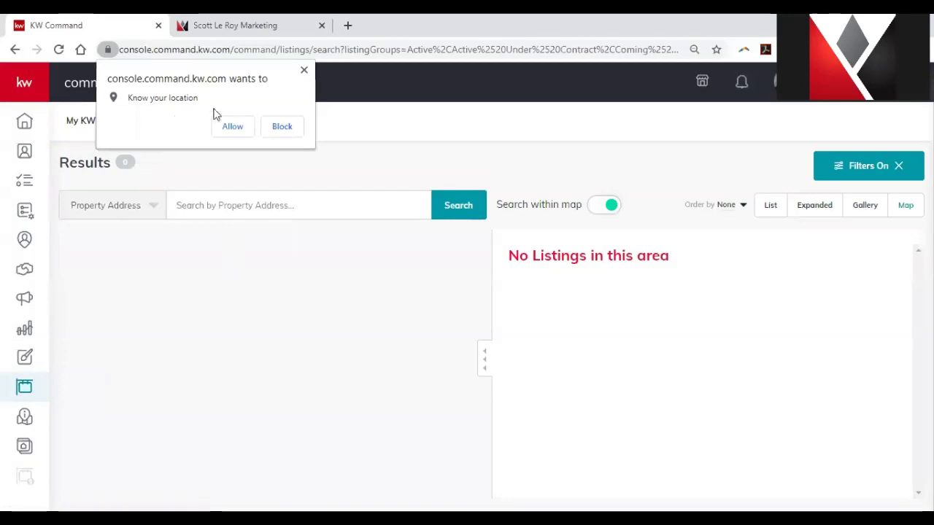
left_click(234, 130)
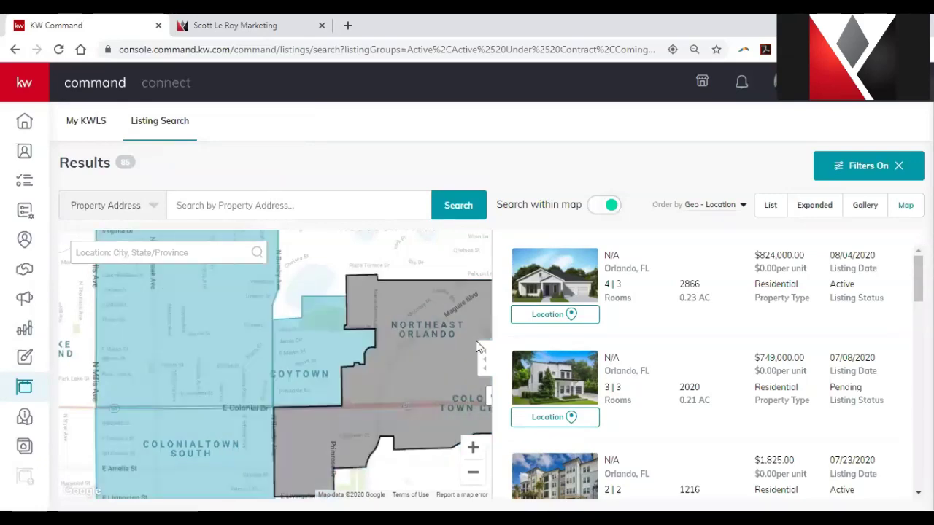
Turn off Search within map to show all 2,863,340 listings and scroll through them.
left_click(611, 206)
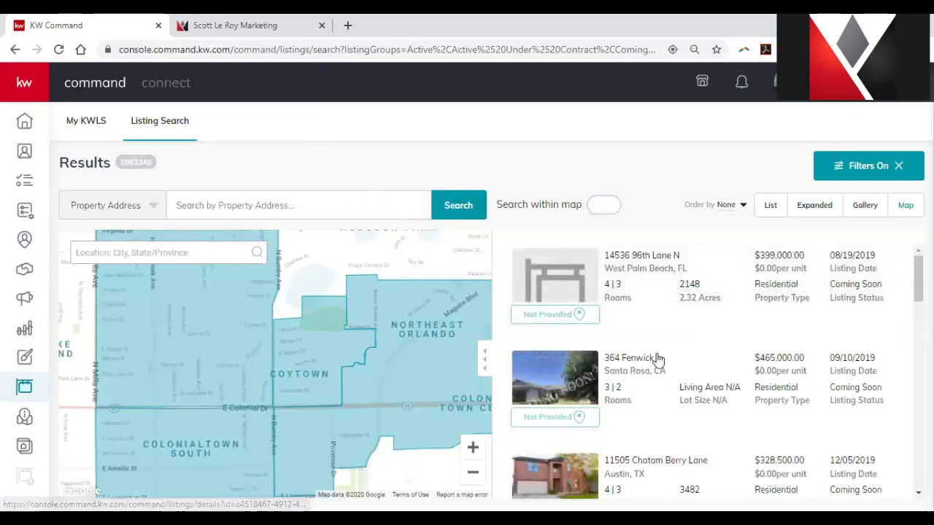
scroll(658, 379, "down", 2)
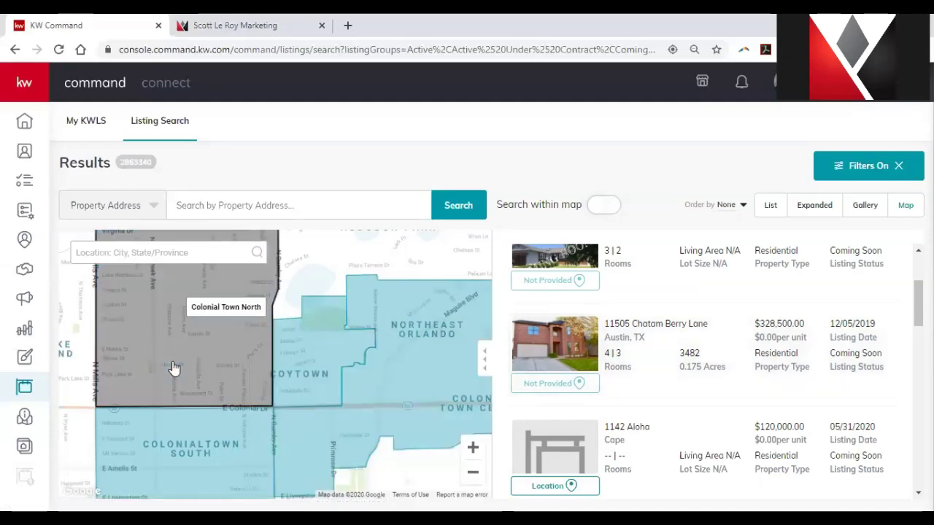
Move from Insights to the Consumer Landing Pages list with status, URL, leads and creation date.
left_click(27, 417)
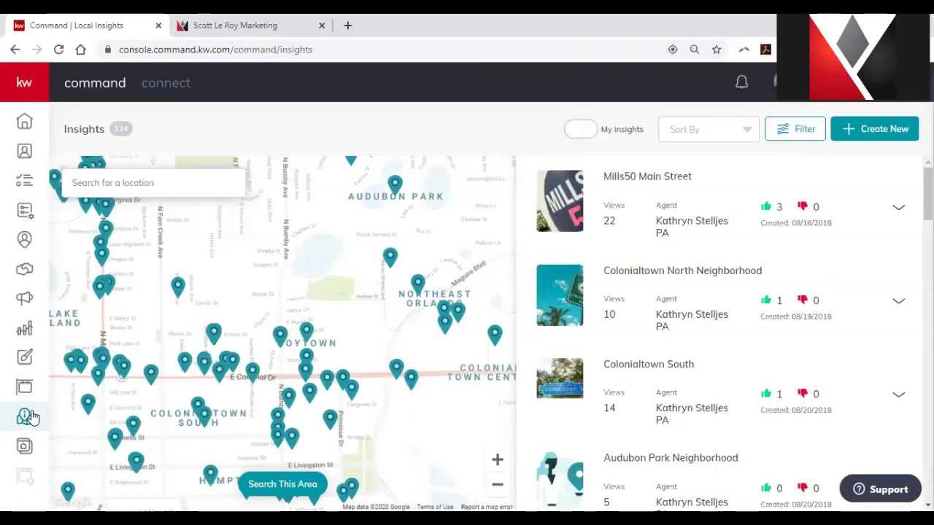
left_click(24, 447)
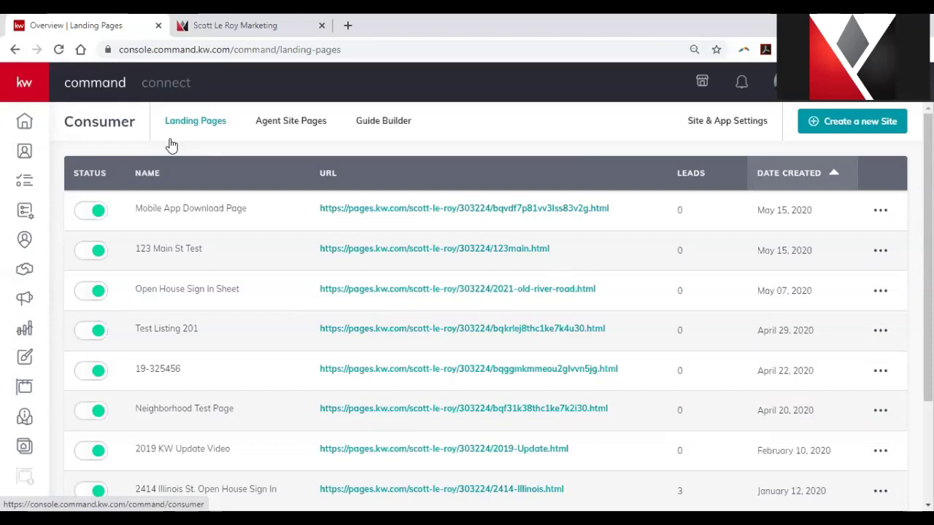
Show the Agent Site Pages list, including the contact-us and about-us pages from August 05, 2020.
left_click(282, 124)
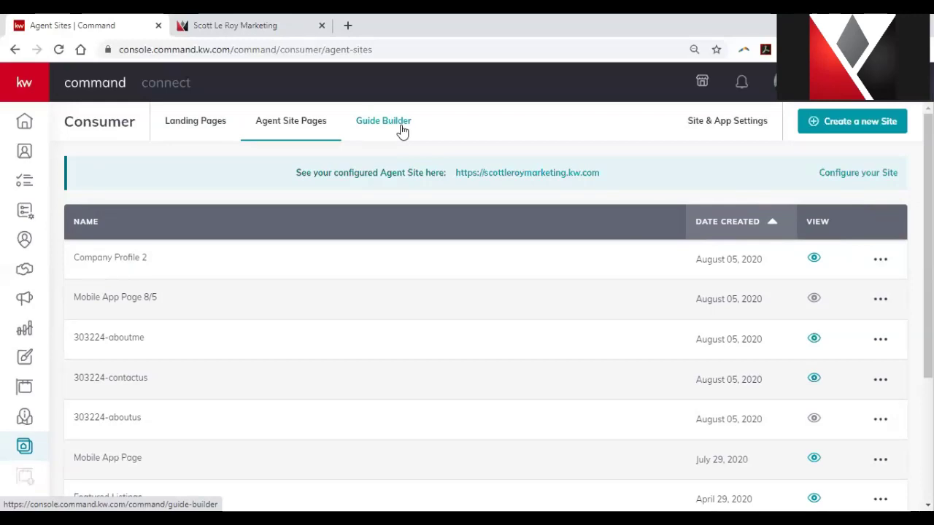
left_click(814, 130)
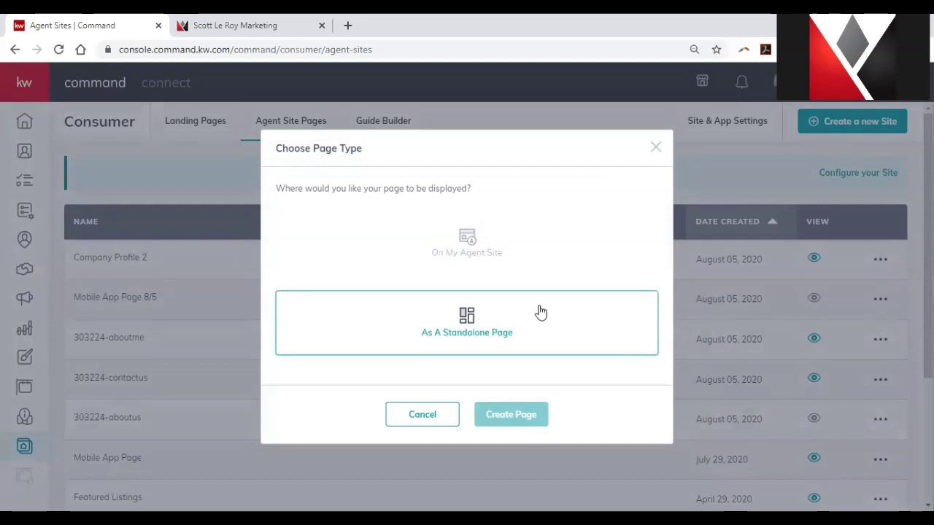
left_click(653, 150)
Show the URLs settings under Site & App Settings, with the .kw.com domain and subdomain.
left_click(705, 125)
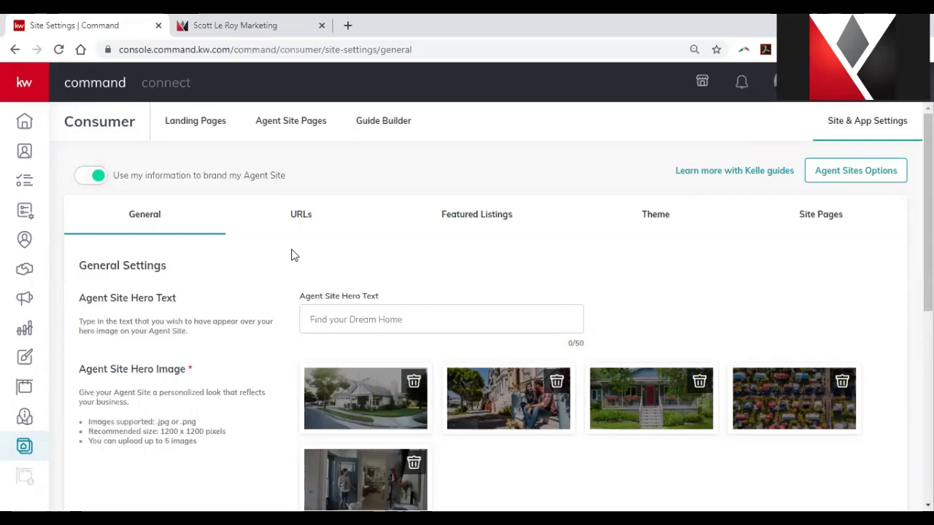
left_click(302, 210)
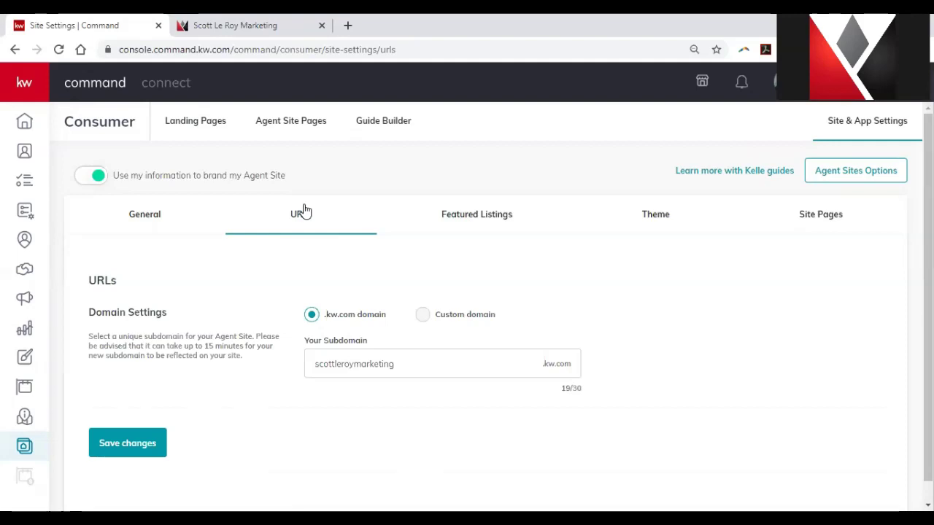
Step through the Featured Listings, Theme and Site Pages tabs of Site & App Settings.
left_click(432, 230)
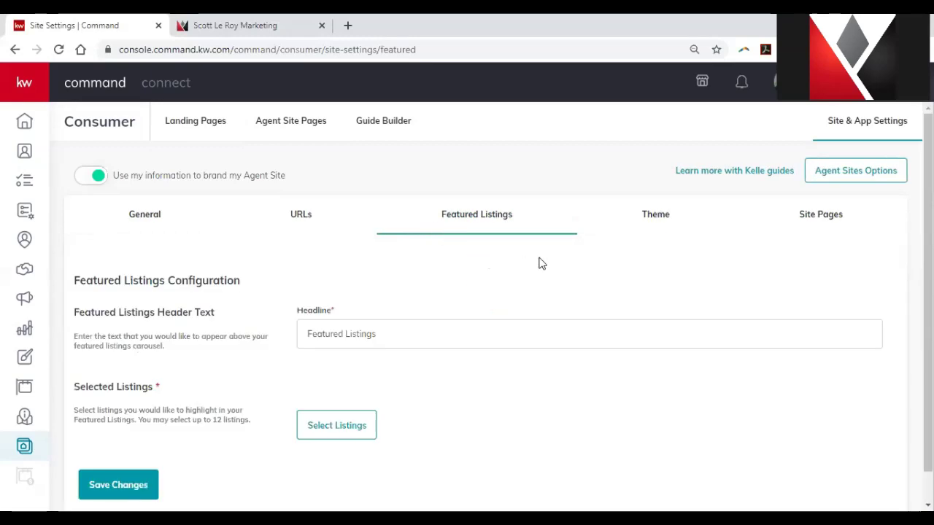
left_click(635, 229)
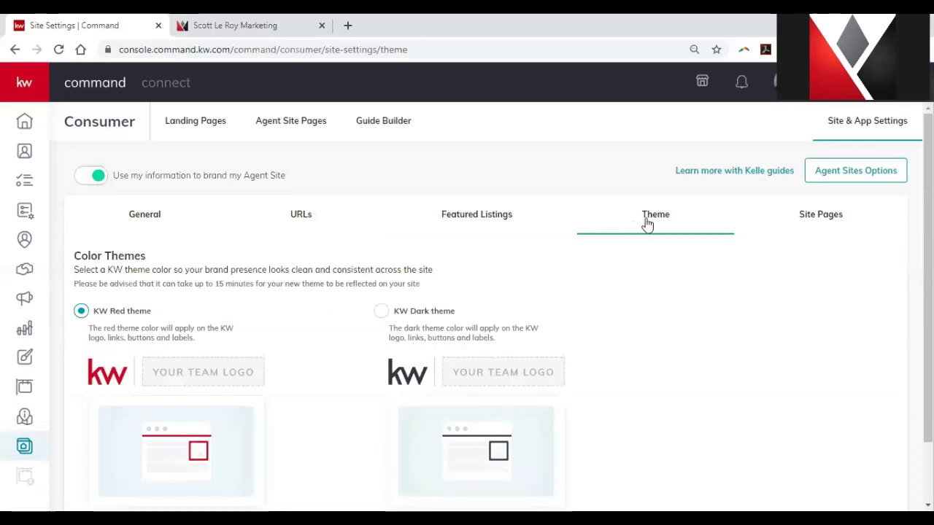
left_click(819, 218)
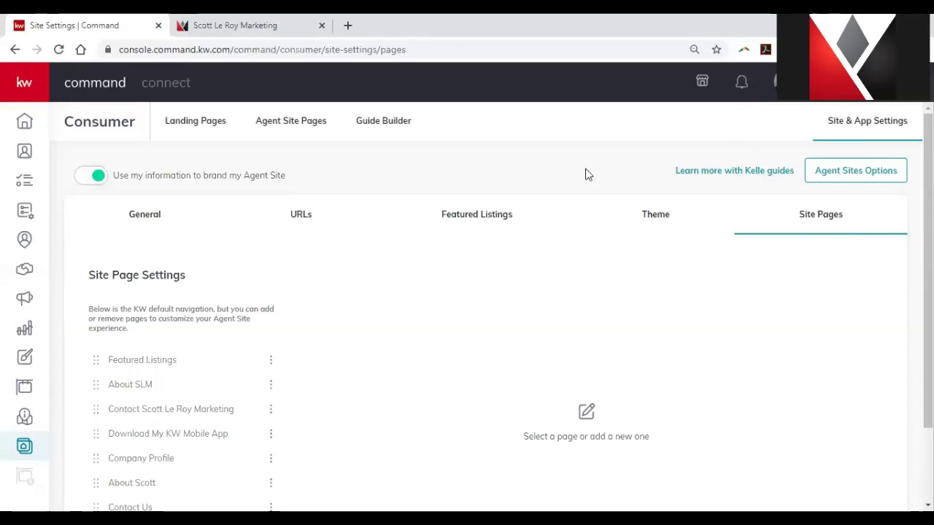
mouse_move(50, 167)
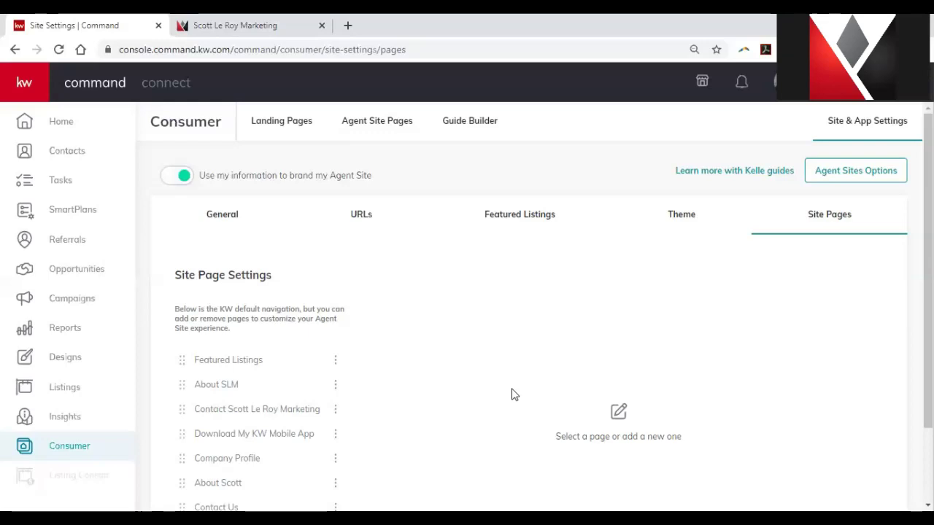
Look over the Scott Le Roy Marketing site, then go back to KW Command.
left_click(273, 29)
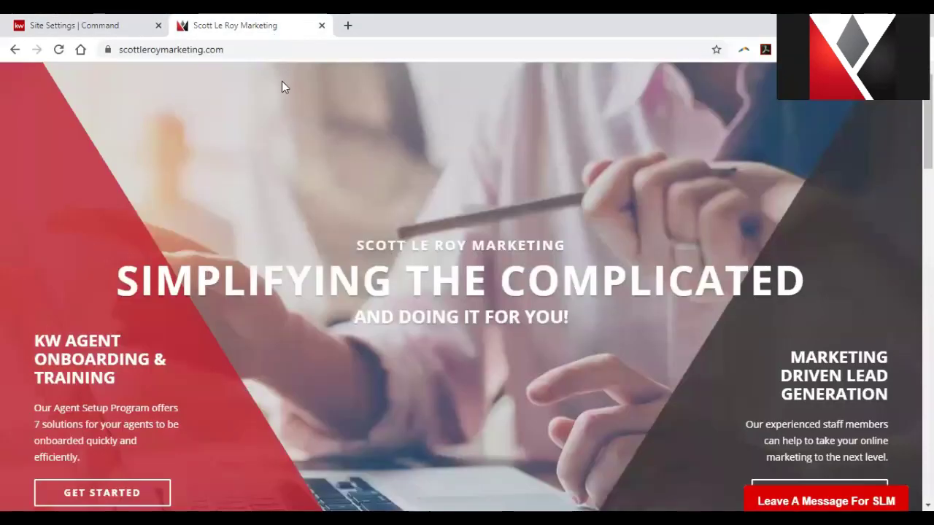
scroll(324, 146, "down", 2)
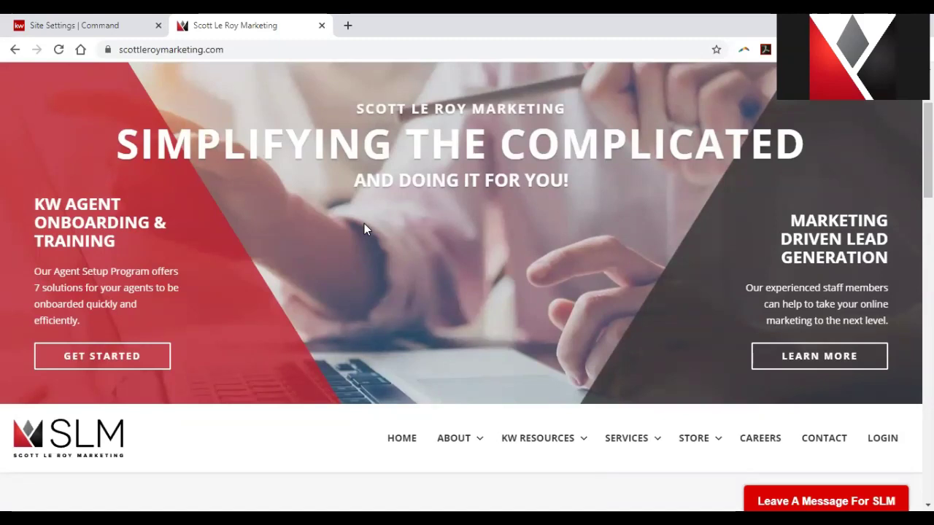
left_click(78, 22)
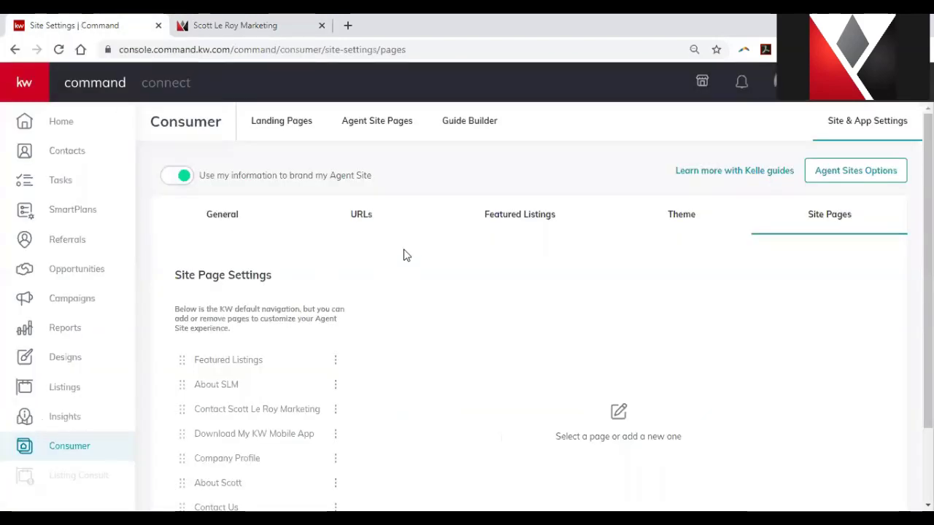
Copy the scottleroymarketing subdomain from the URLs settings and start a new blank tab.
left_click(358, 217)
left_click(465, 369)
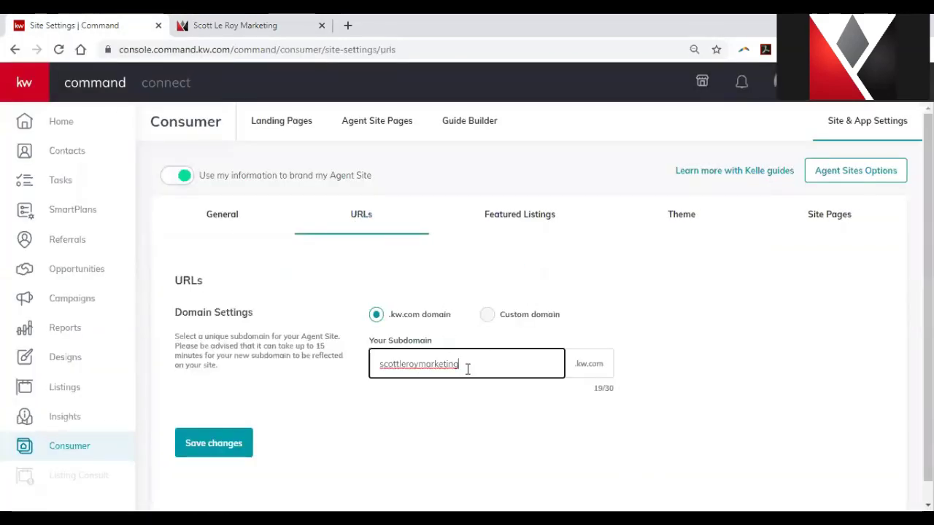
key("ctrl+a")
key("ctrl+c")
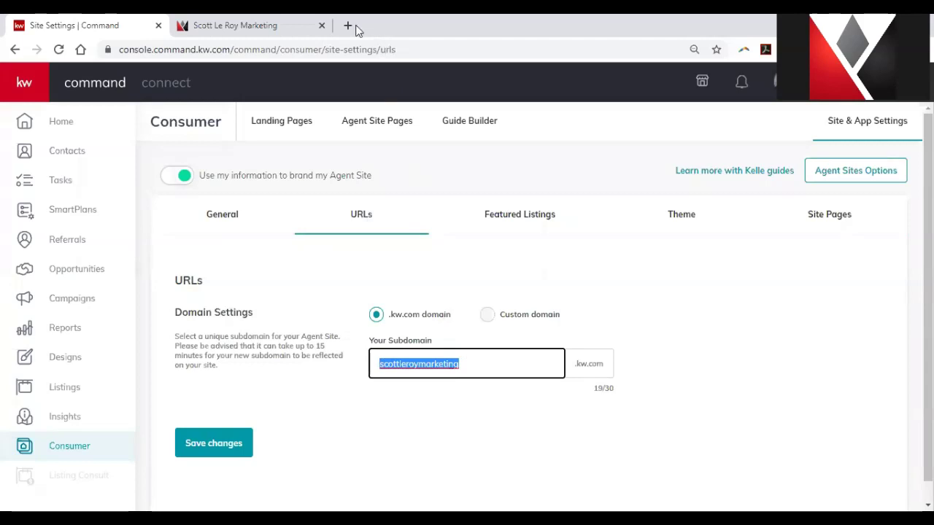
left_click(348, 24)
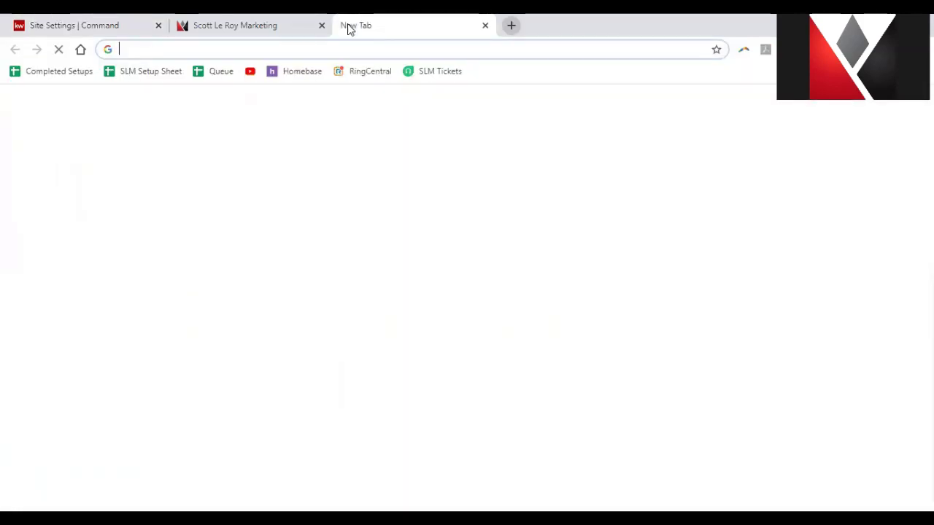
Enter the address scottleroymarketing.kw.com in the new tab and load it.
type("v")
key("ctrl+v")
type(".kw.co")
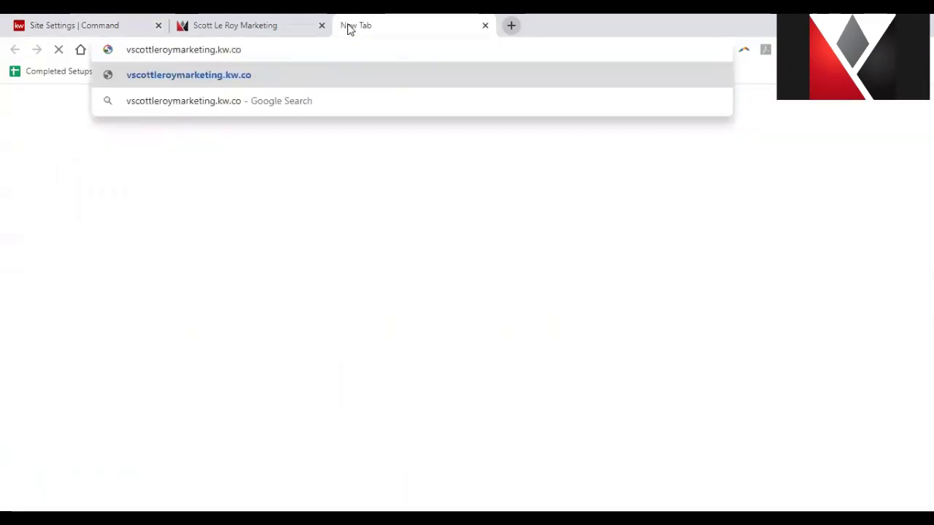
type("m")
left_click(132, 49)
key("BackSpace")
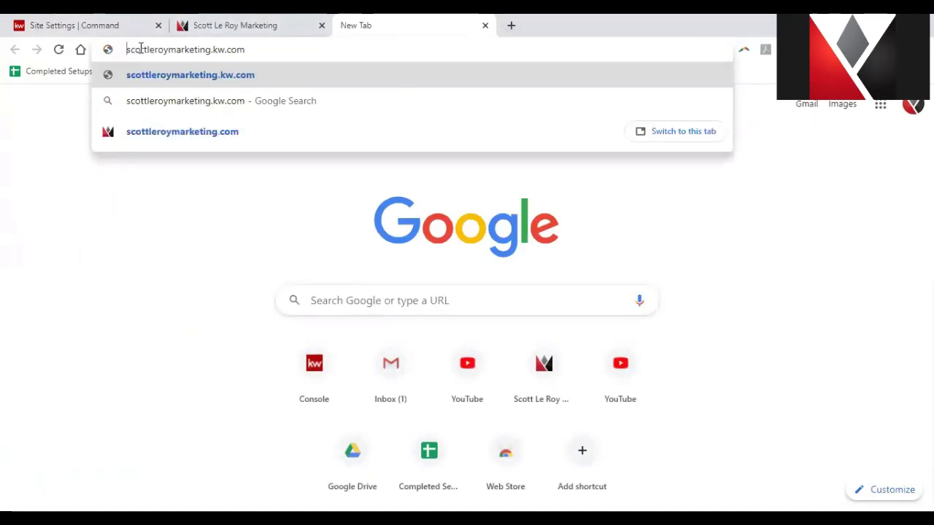
key("Return")
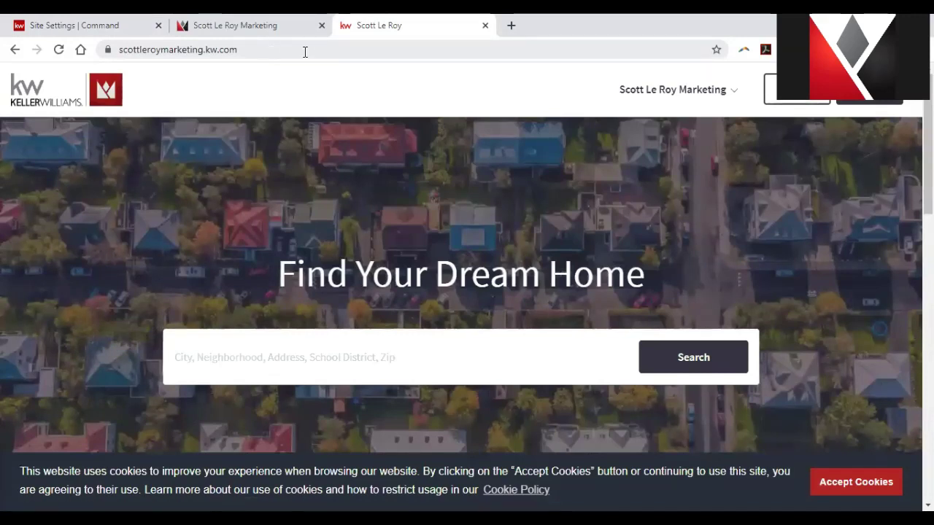
Append /search to the agent site address to load scottleroymarketing.kw.com/search.
left_click(305, 49)
type("/search")
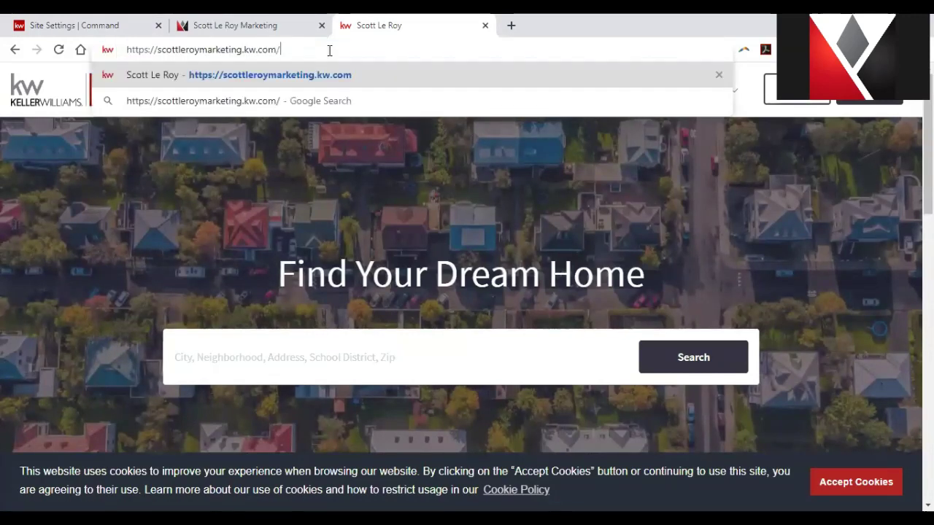
key("Return")
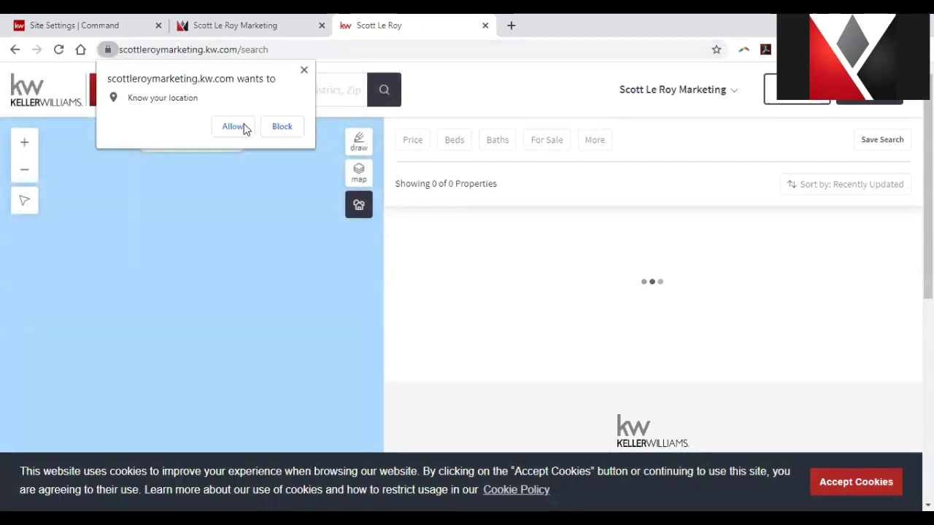
Allow the search page to use the current location, then close the agent site tab.
left_click(243, 126)
left_click_drag(264, 51, 104, 55)
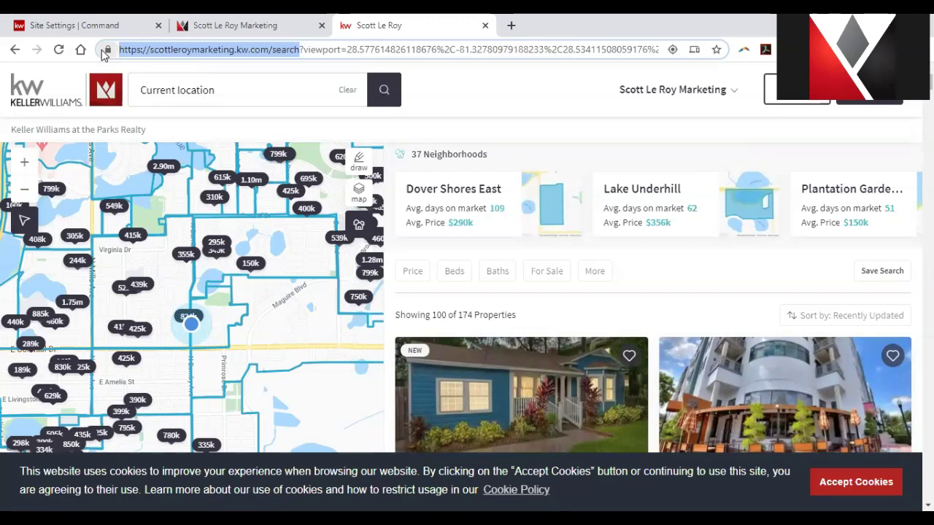
left_click(485, 25)
left_click(485, 26)
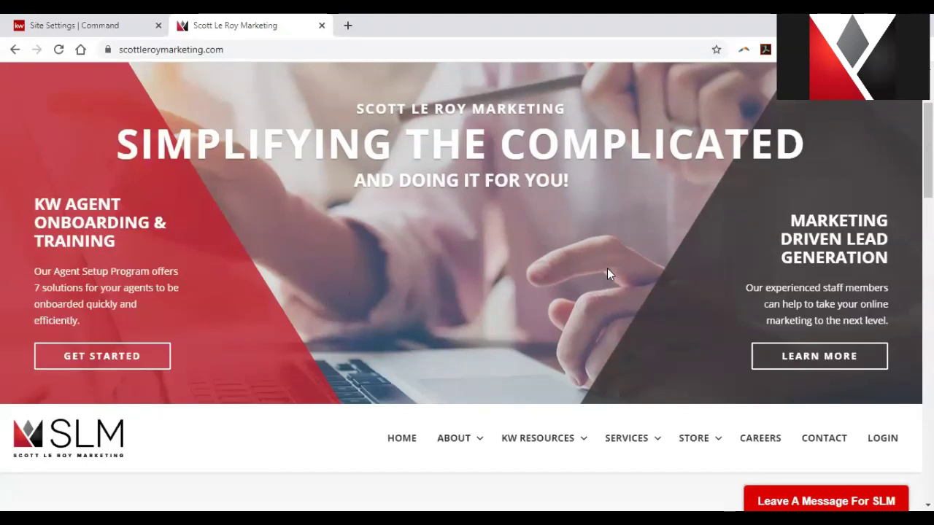
Scroll to the navigation bar and go to the KW Resources LOGIN page.
scroll(607, 287, "down", 2)
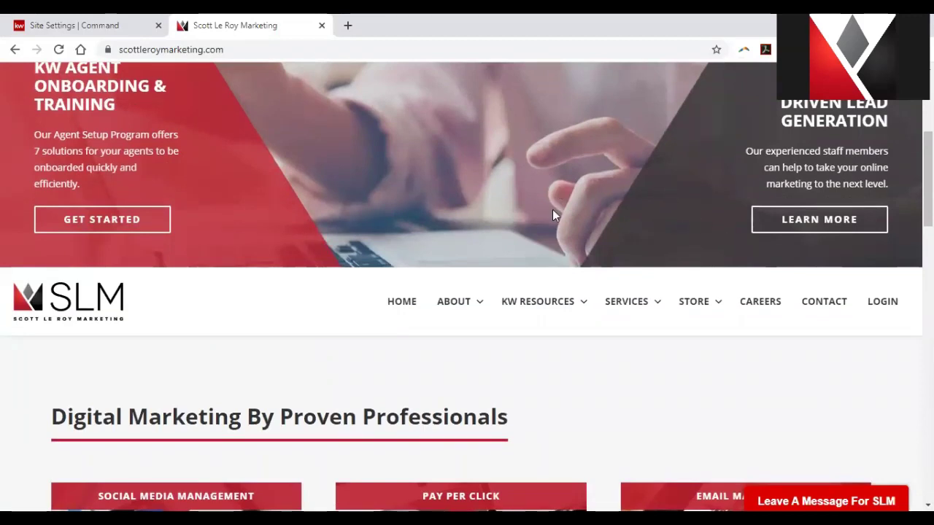
left_click(878, 311)
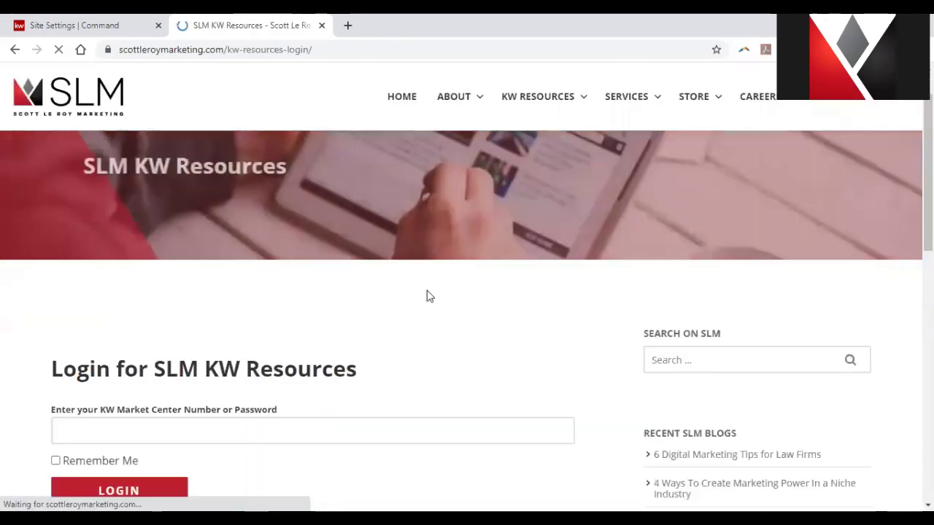
Log in with the autofilled market center number and dismiss Chrome's password-breach warning.
left_click(396, 416)
key("Down")
key("Return")
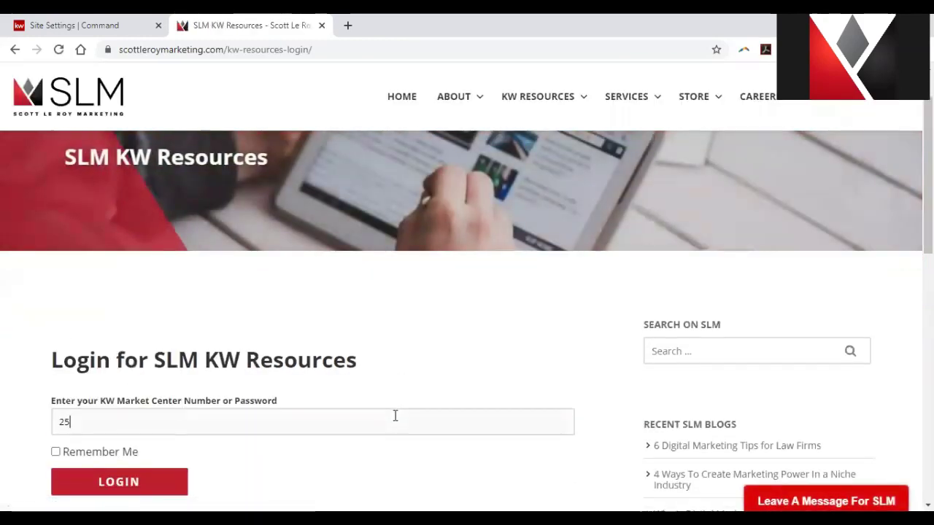
left_click(167, 485)
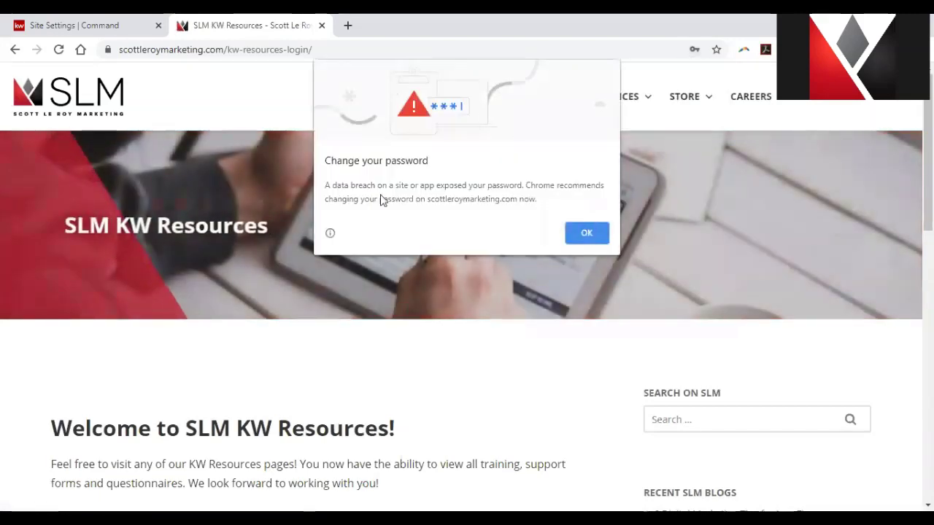
left_click(600, 237)
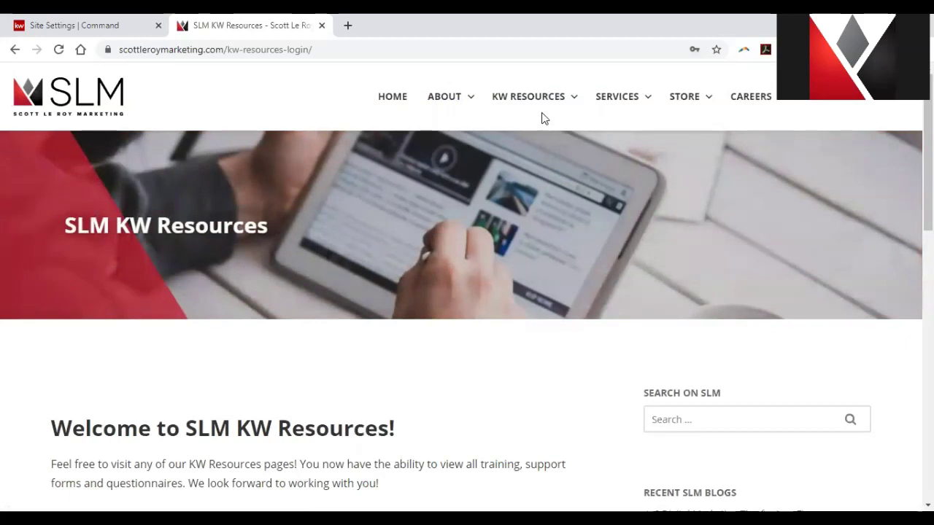
mouse_move(552, 104)
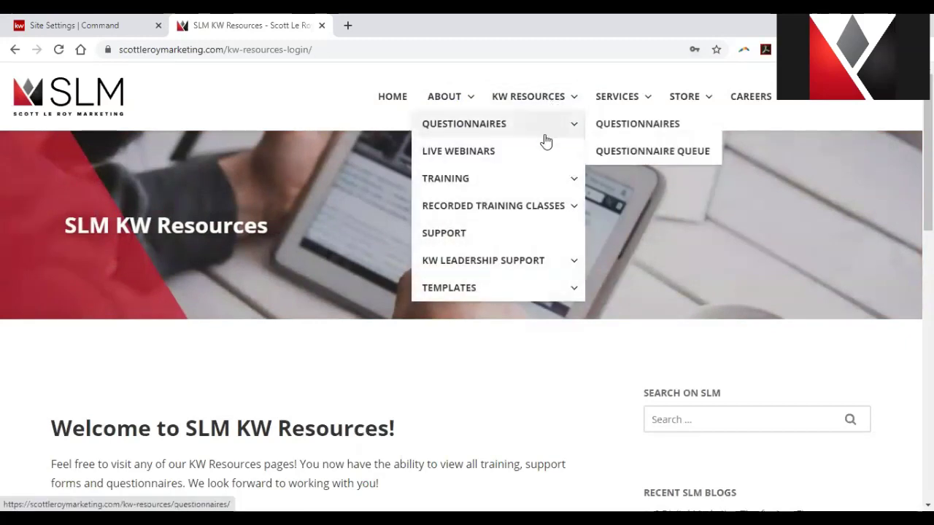
mouse_move(544, 177)
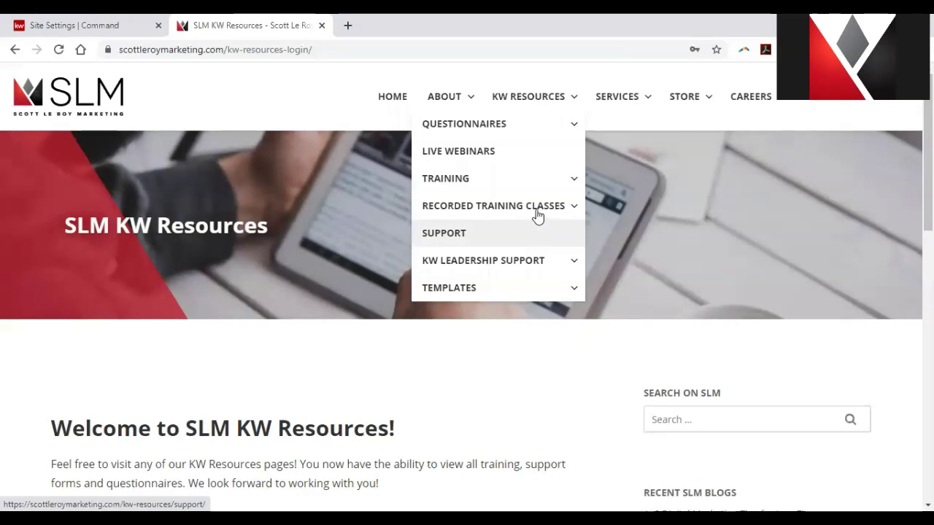
mouse_move(537, 211)
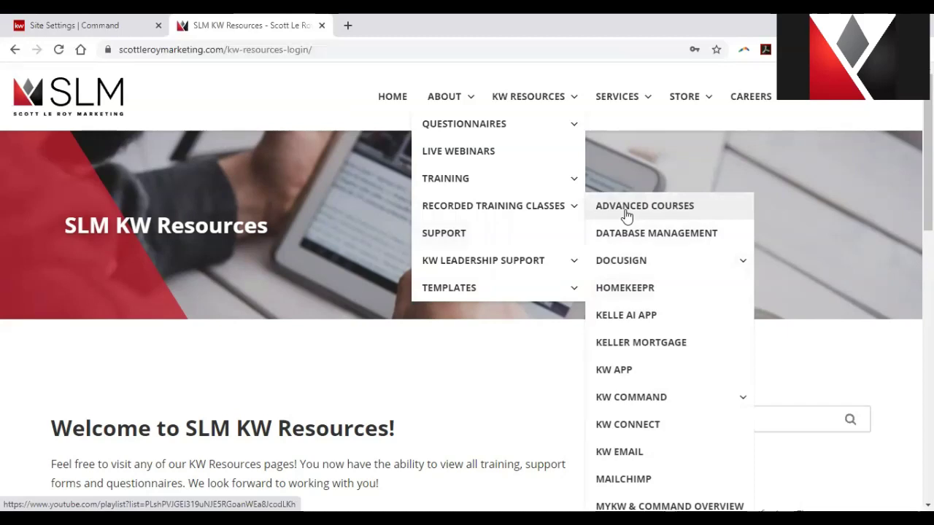
scroll(663, 337, "down", 2)
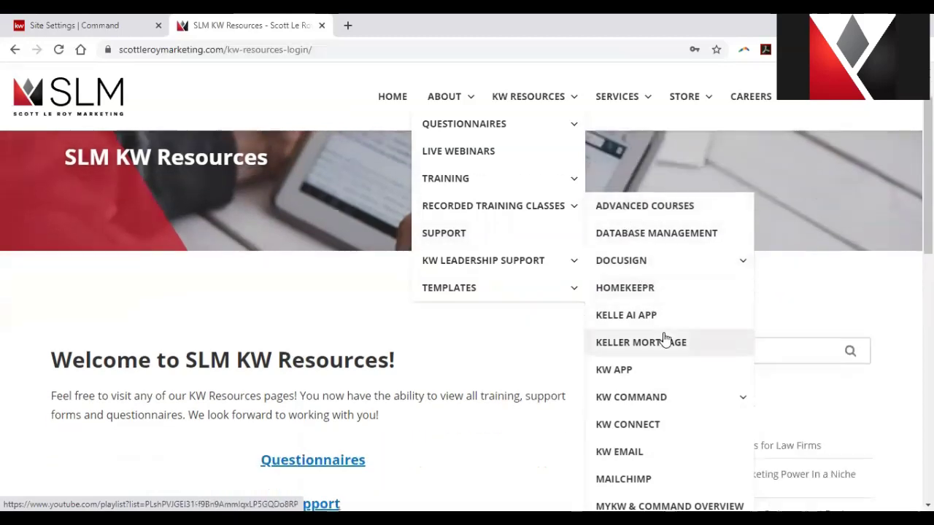
scroll(665, 334, "up", 1)
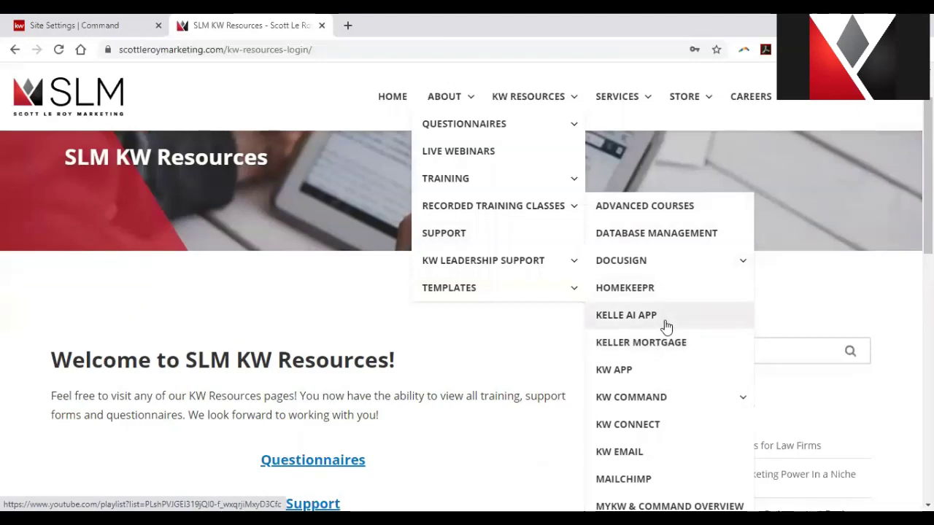
key("ctrl+minus")
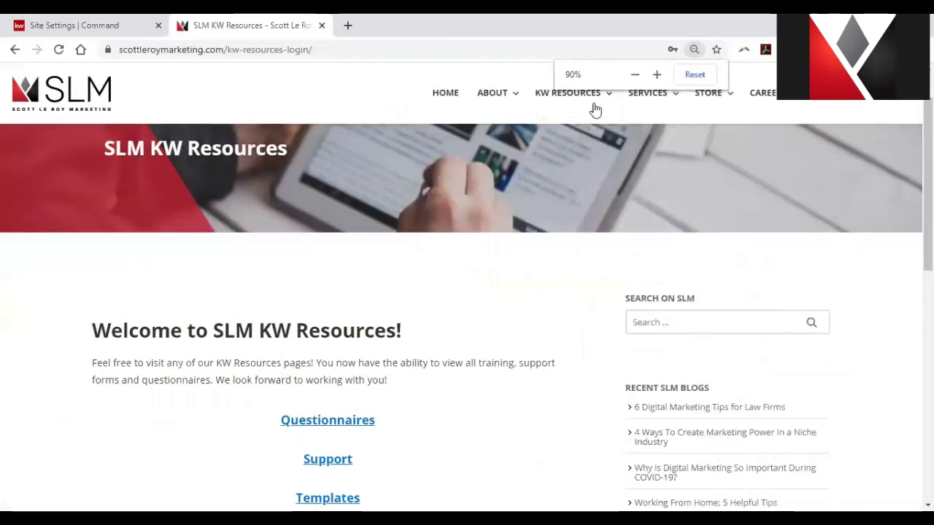
mouse_move(594, 102)
mouse_move(652, 190)
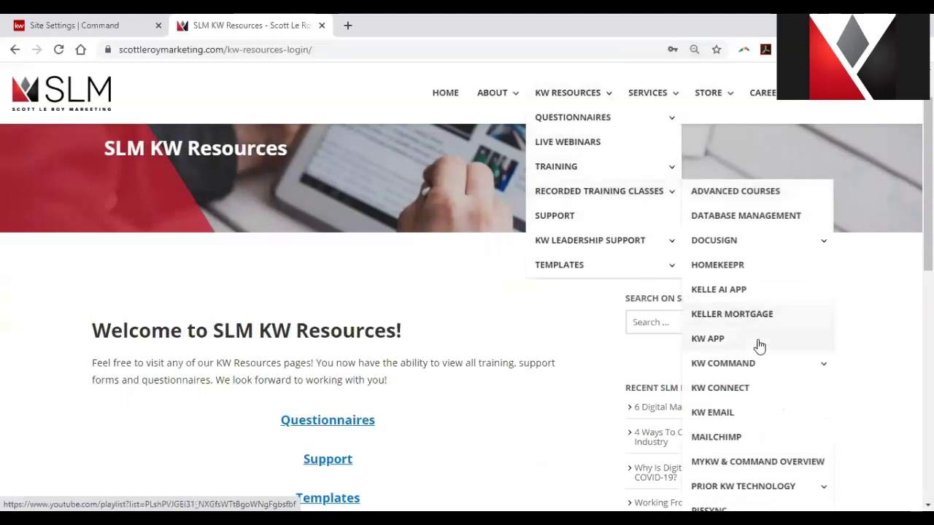
mouse_move(759, 365)
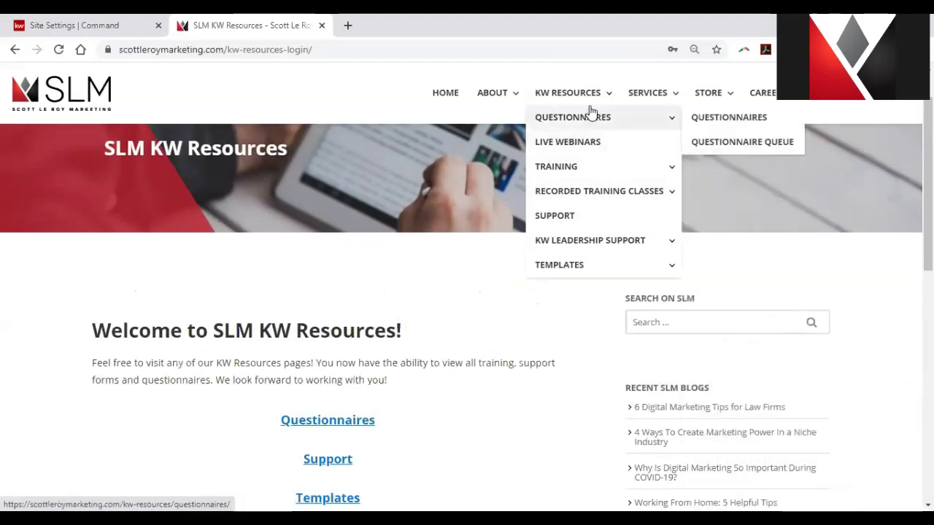
mouse_move(578, 166)
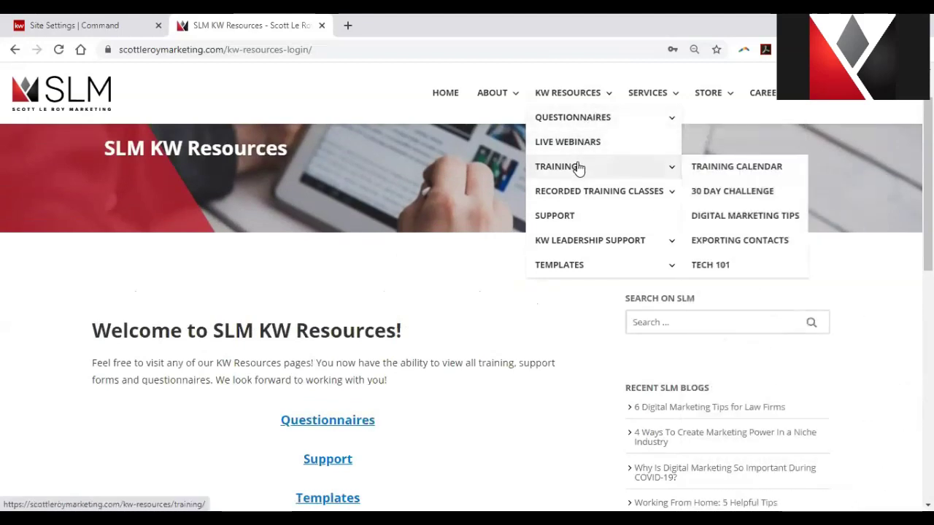
key("ctrl+plus")
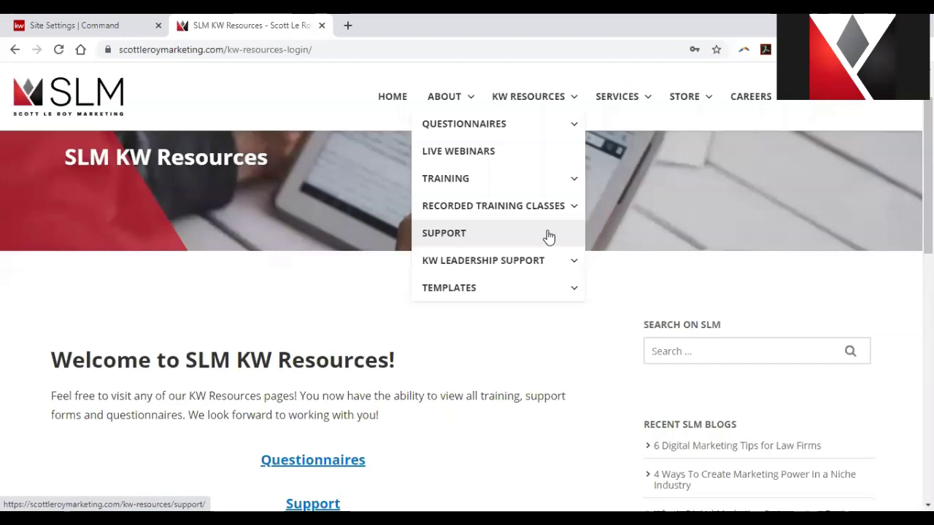
Open KW Resources Support, scroll to Command Services and choose DocuSign Setup.
left_click(548, 236)
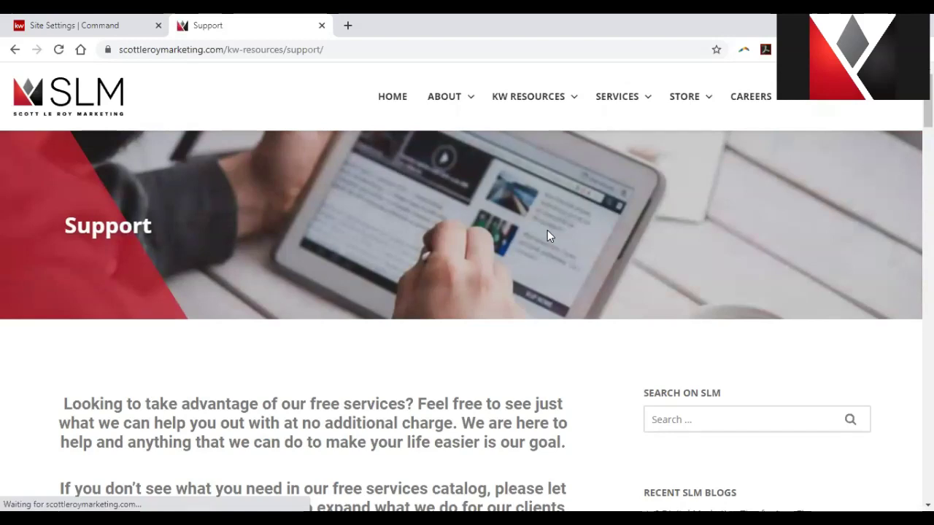
scroll(548, 240, "down", 5)
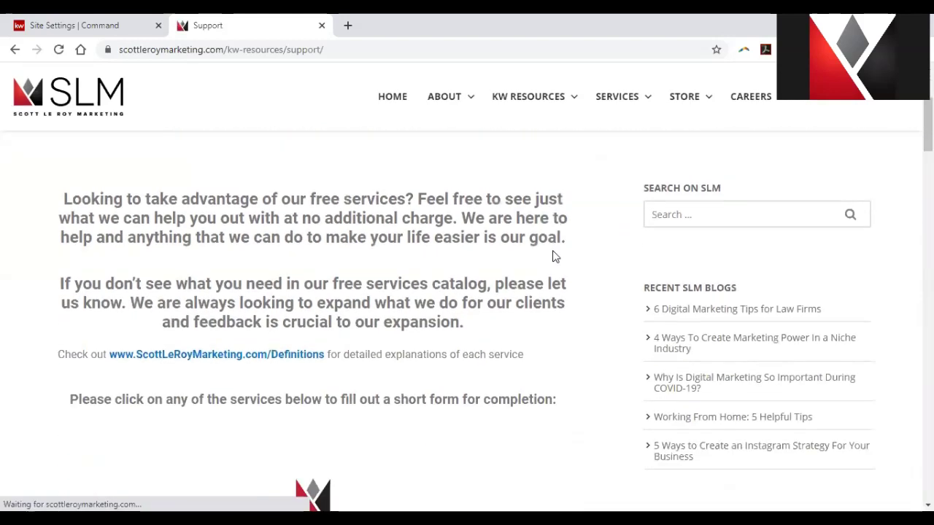
scroll(544, 256, "down", 3)
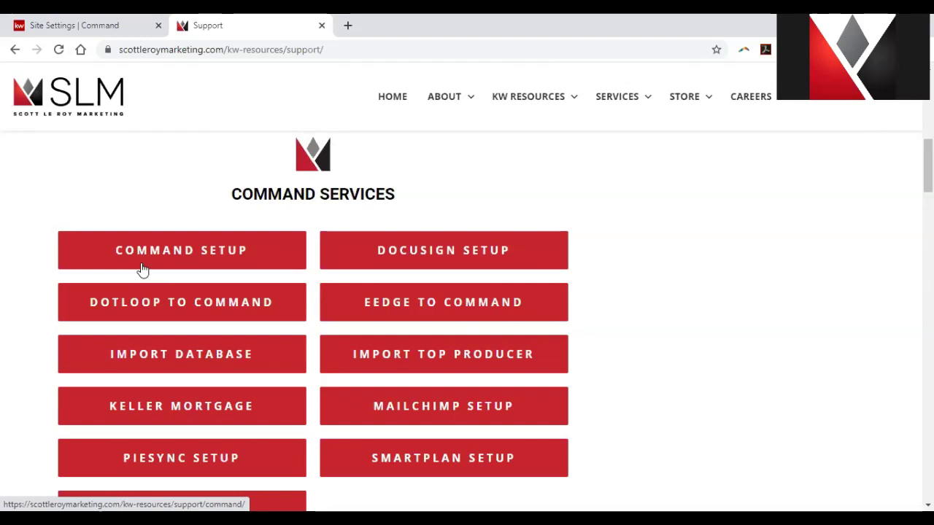
left_click(396, 261)
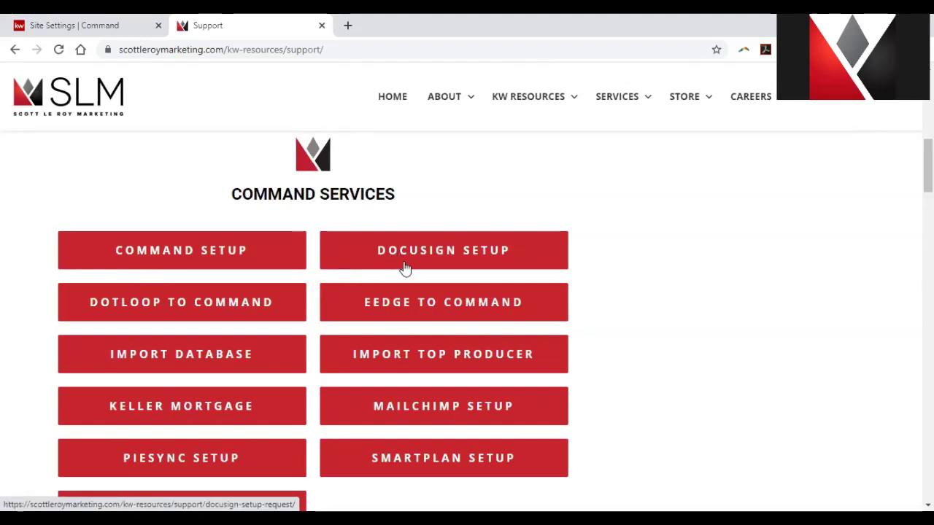
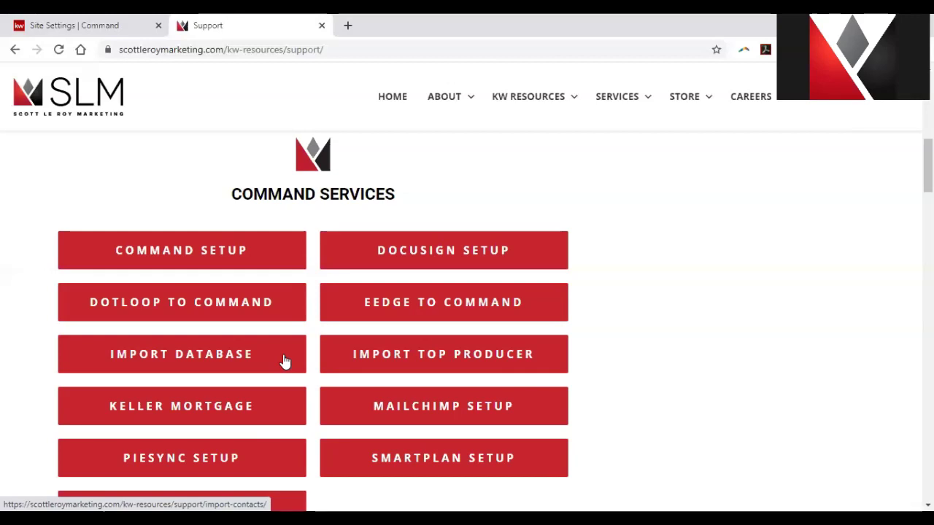
Scroll past Command and MYKW/Miscellaneous Services to Website Services, opening the Google Analytics Setup guide.
scroll(285, 361, "down", 1)
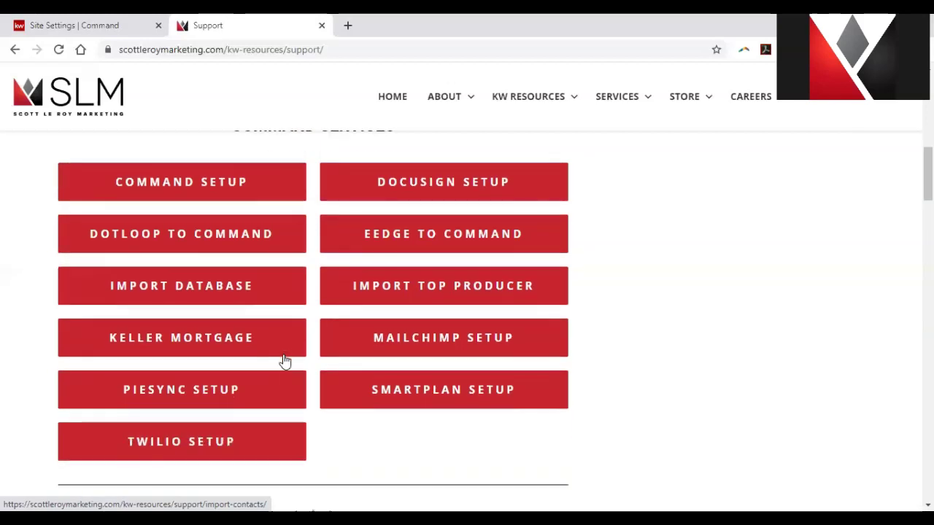
scroll(284, 361, "down", 1)
scroll(285, 361, "down", 3)
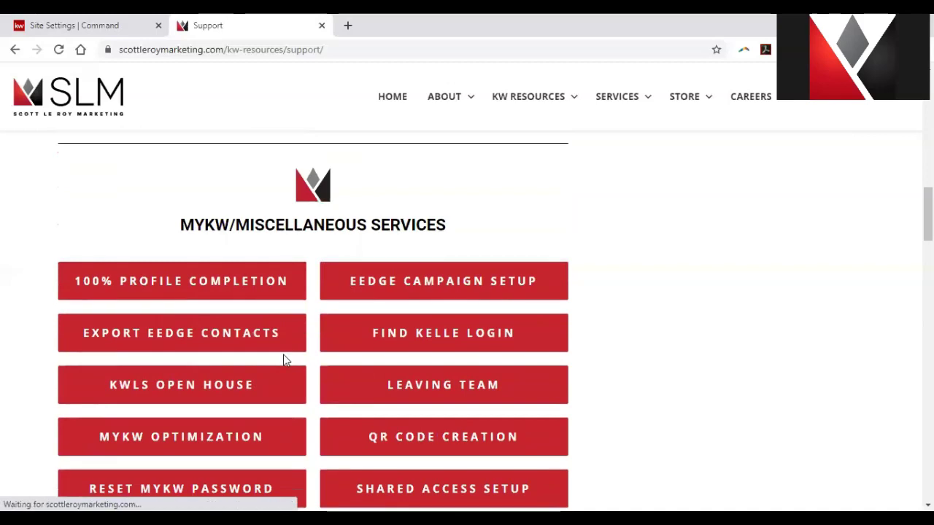
scroll(285, 360, "down", 4)
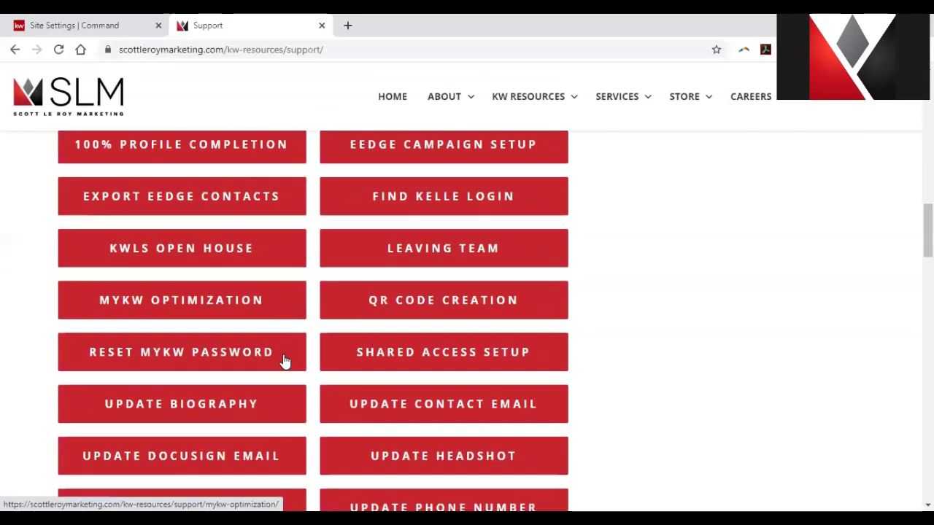
scroll(284, 361, "down", 7)
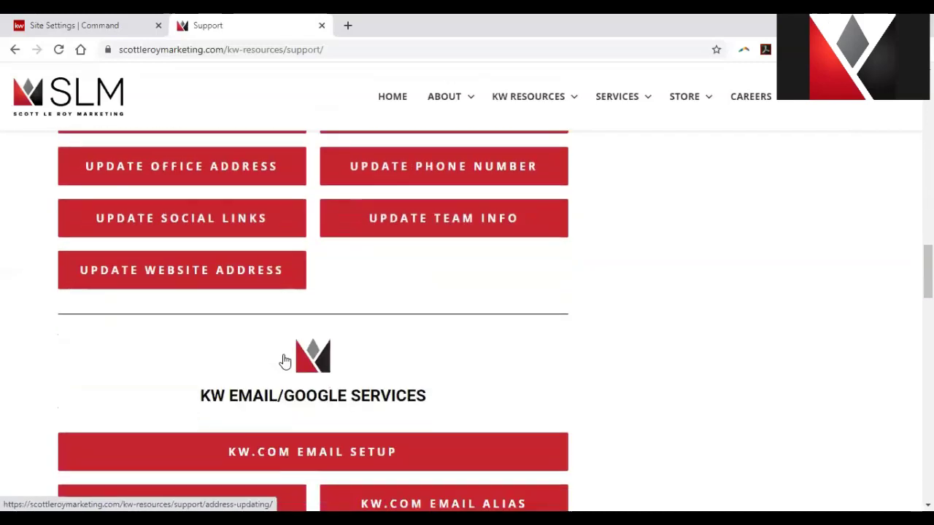
scroll(285, 360, "down", 3)
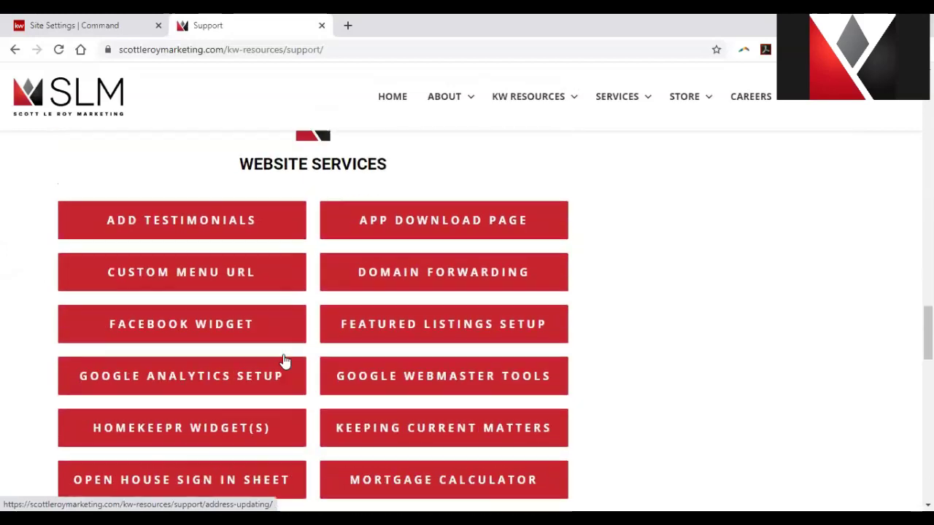
left_click(284, 358)
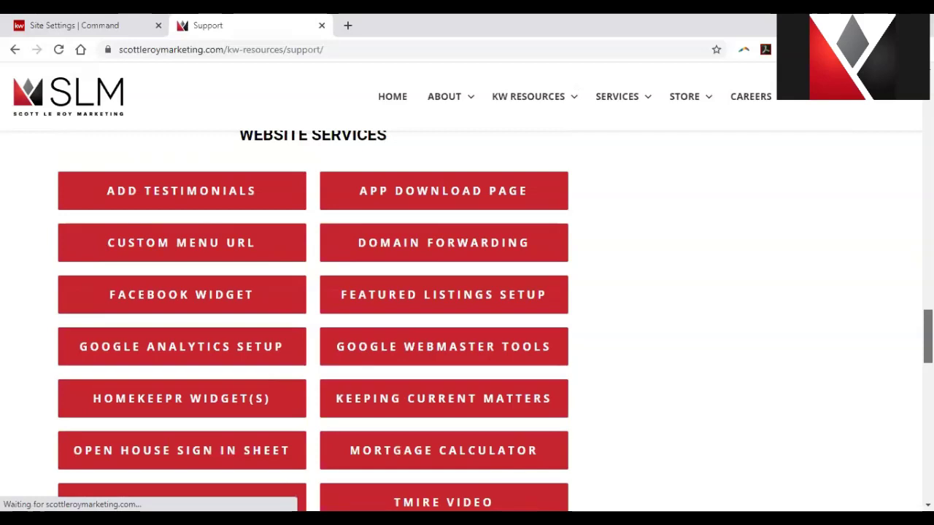
scroll(839, 350, "down", 1)
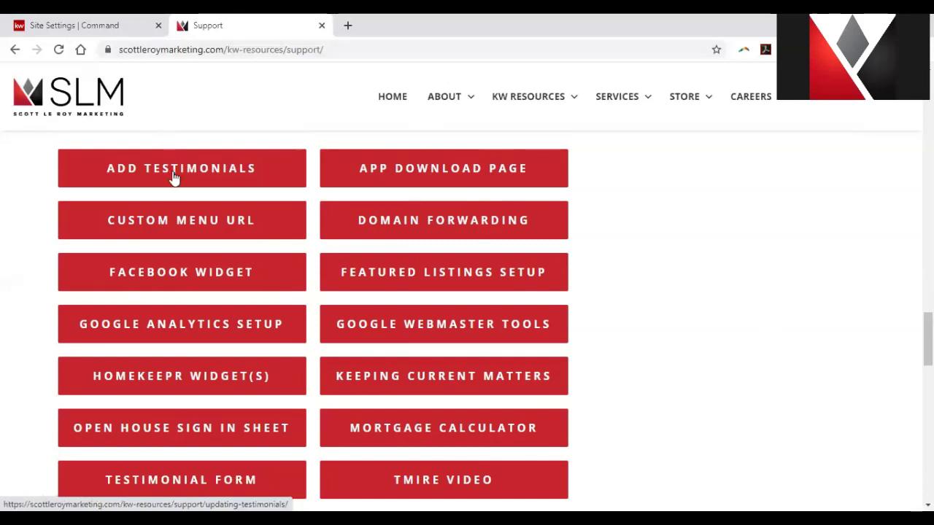
Try a Website Services guide and Domain Forwarding, then scroll back up to the MyKW Update guides.
left_click(352, 177)
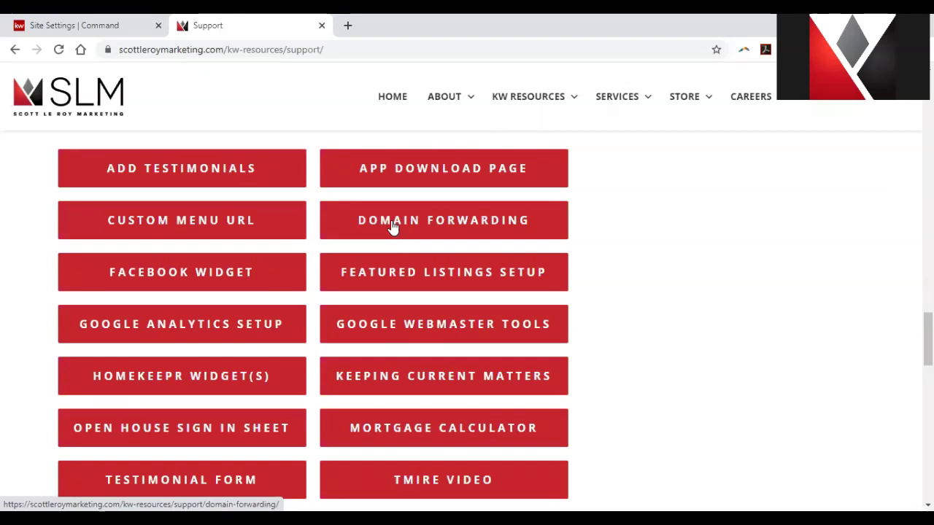
left_click(392, 226)
scroll(455, 247, "up", 10)
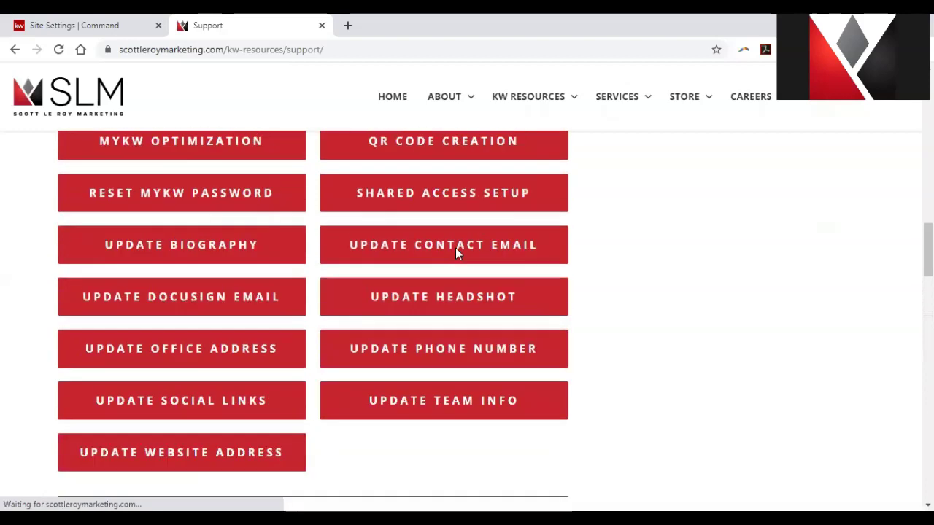
scroll(455, 247, "up", 8)
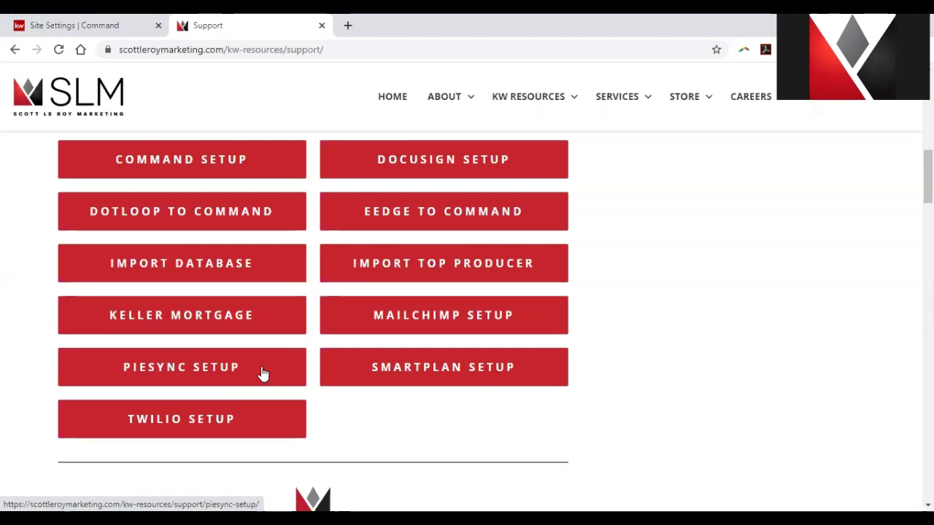
Visit 30 Day Launch under KW Resources > KW Leadership Support, then go back to the support page.
scroll(263, 379, "down", 4)
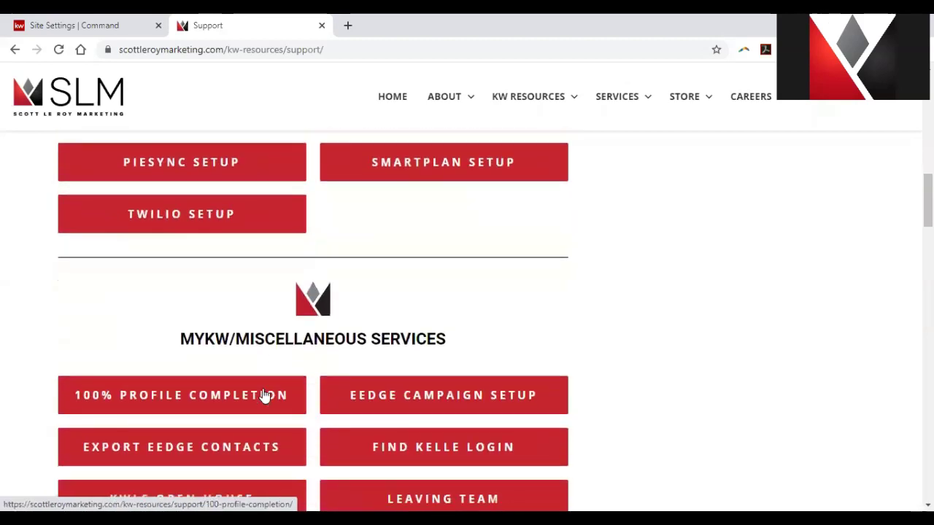
scroll(264, 395, "down", 6)
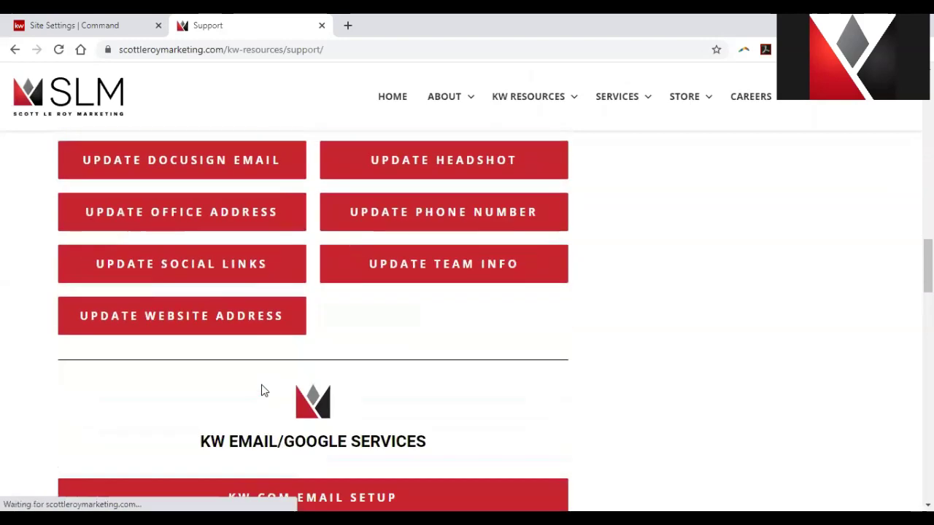
mouse_move(571, 109)
mouse_move(532, 142)
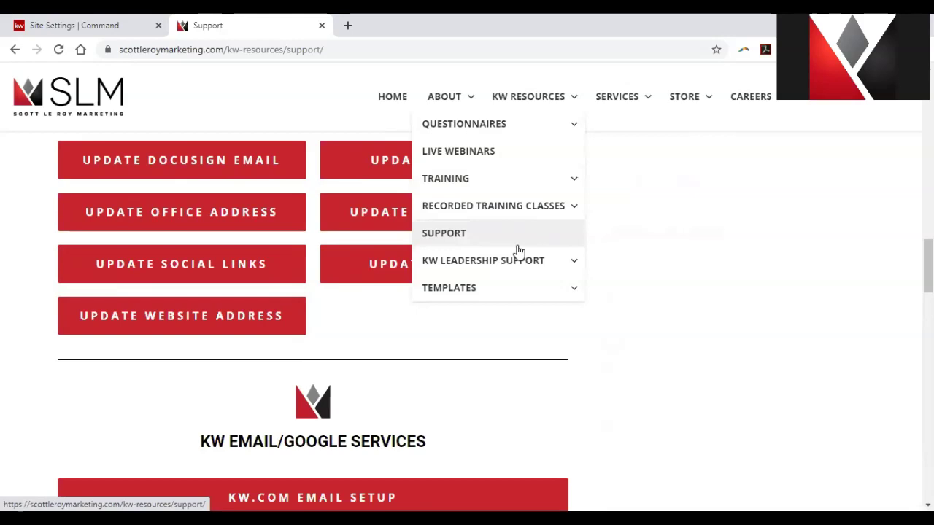
left_click(661, 257)
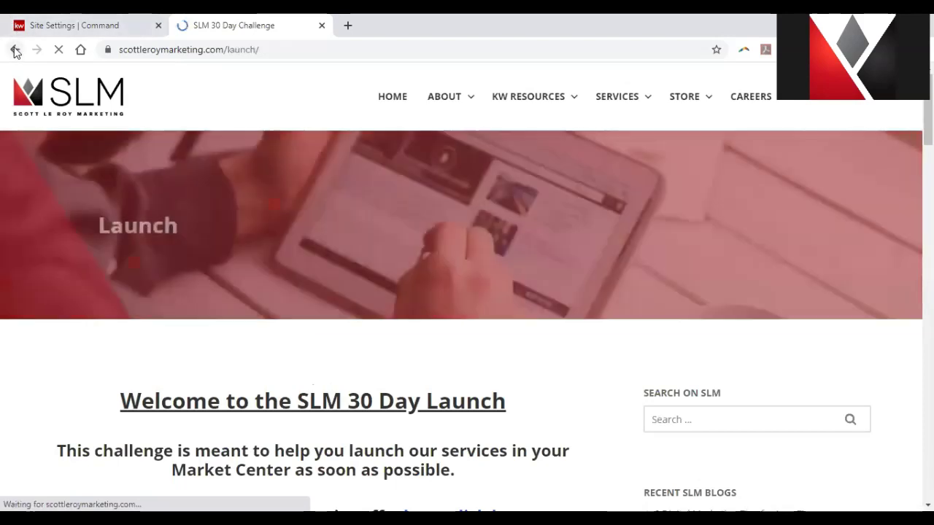
left_click(15, 48)
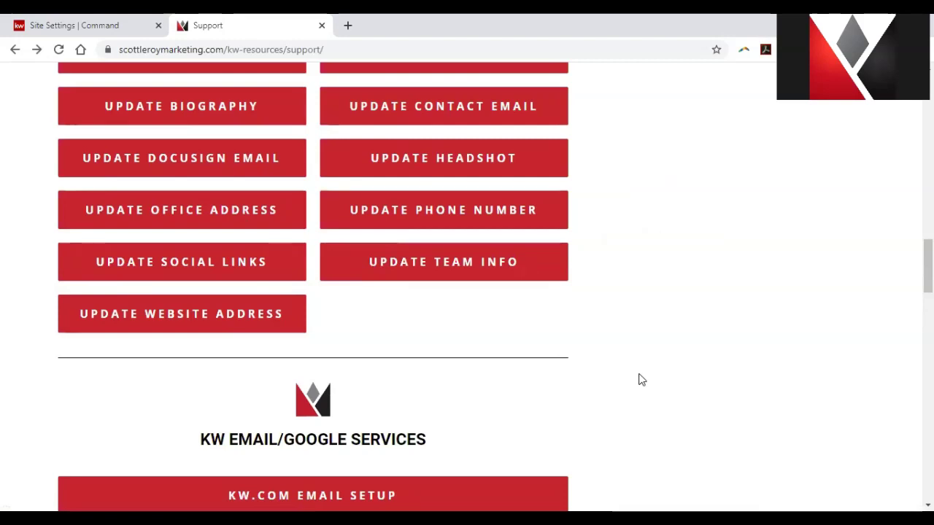
Scroll to the Contact Us Today footer and briefly highlight the phone number and support e-mail.
scroll(640, 380, "down", 7)
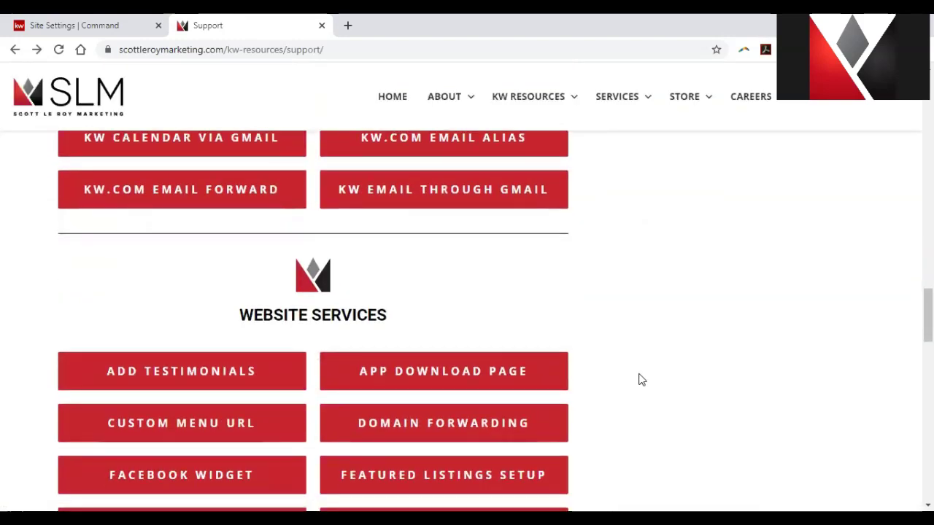
scroll(640, 379, "down", 12)
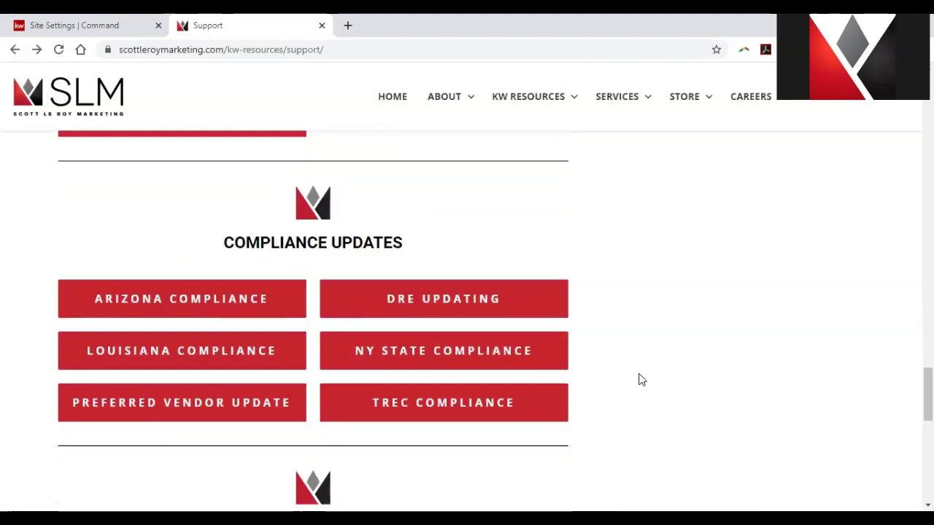
scroll(641, 379, "down", 5)
left_click_drag(246, 316, 62, 288)
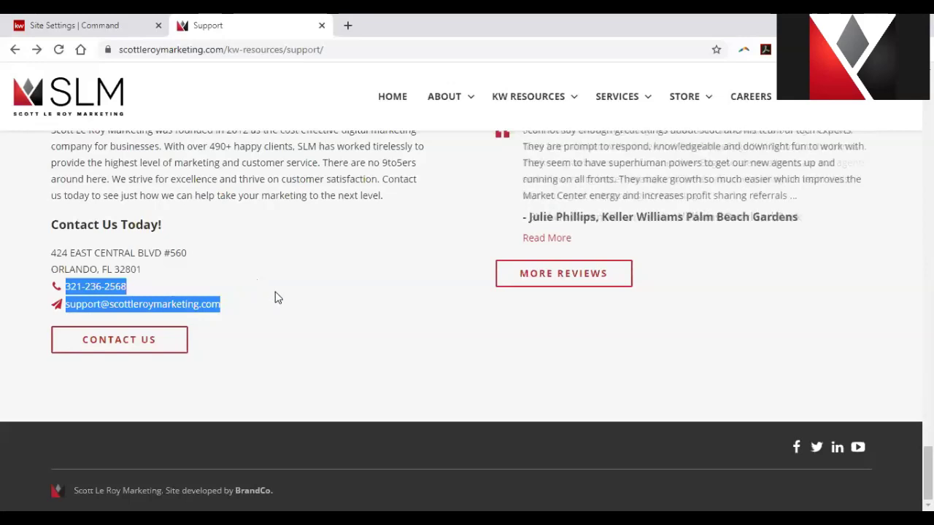
left_click(276, 296)
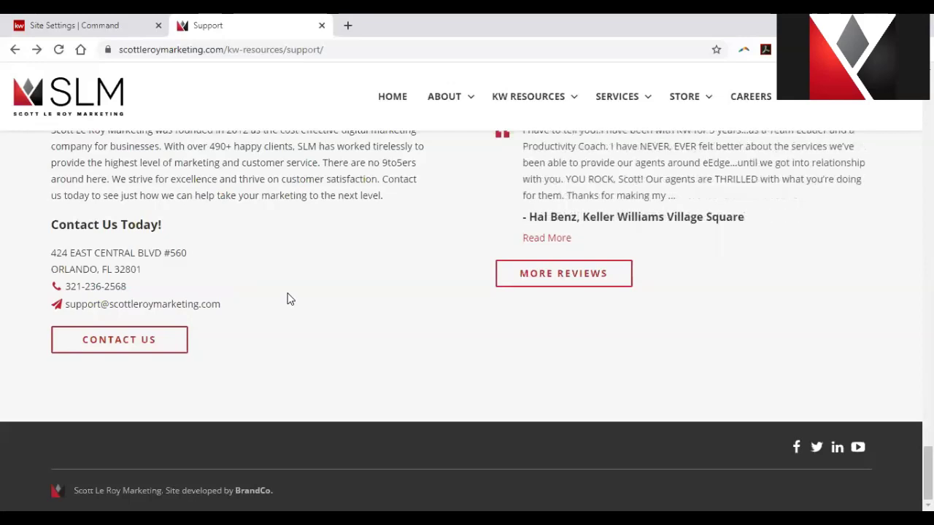
Close the Support tab, return to the Command Home dashboard, and expand the sidebar labels.
left_click(322, 25)
left_click(58, 125)
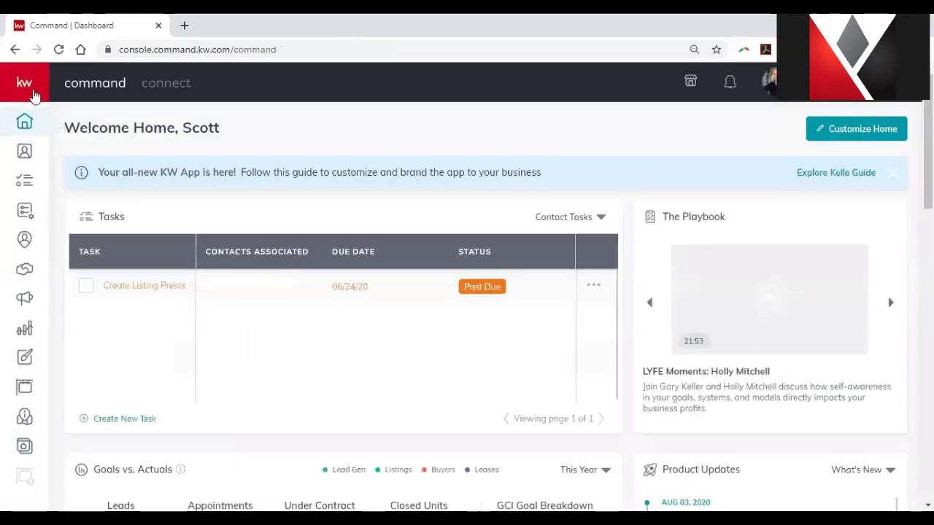
left_click(32, 91)
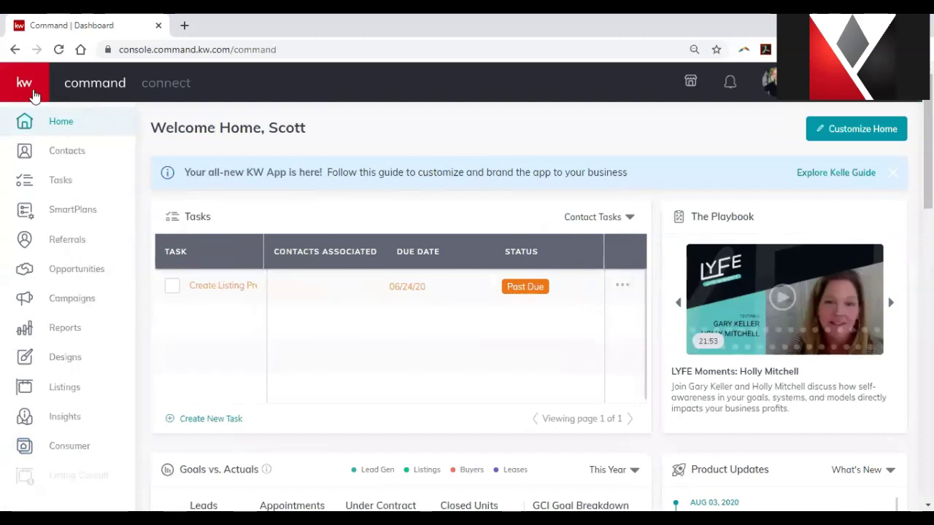